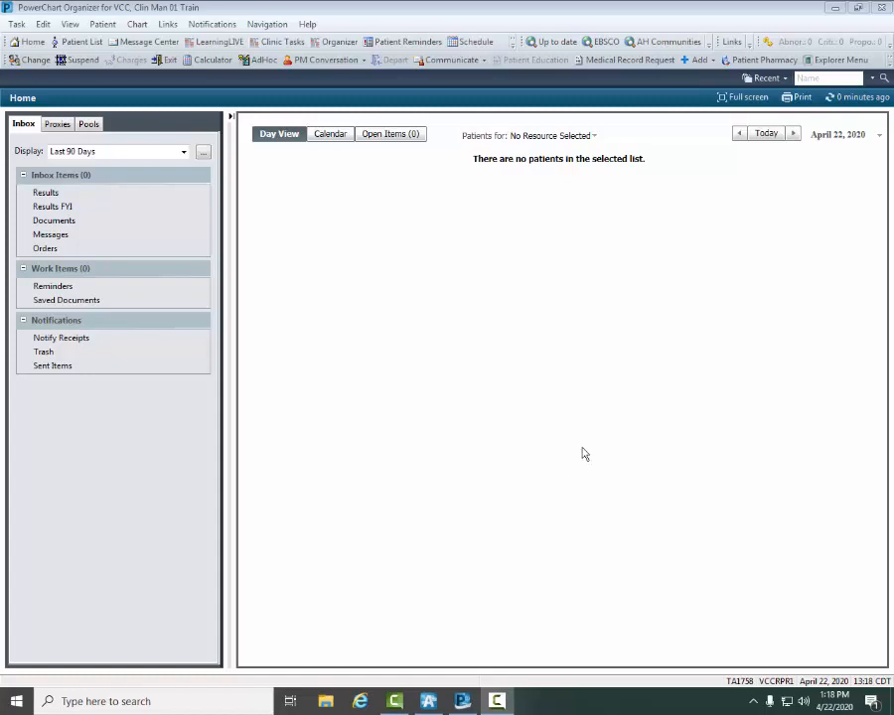
Step: Open the Scheduling Appointment Book from Patient Reminders and show its appointment entry form
click(405, 42)
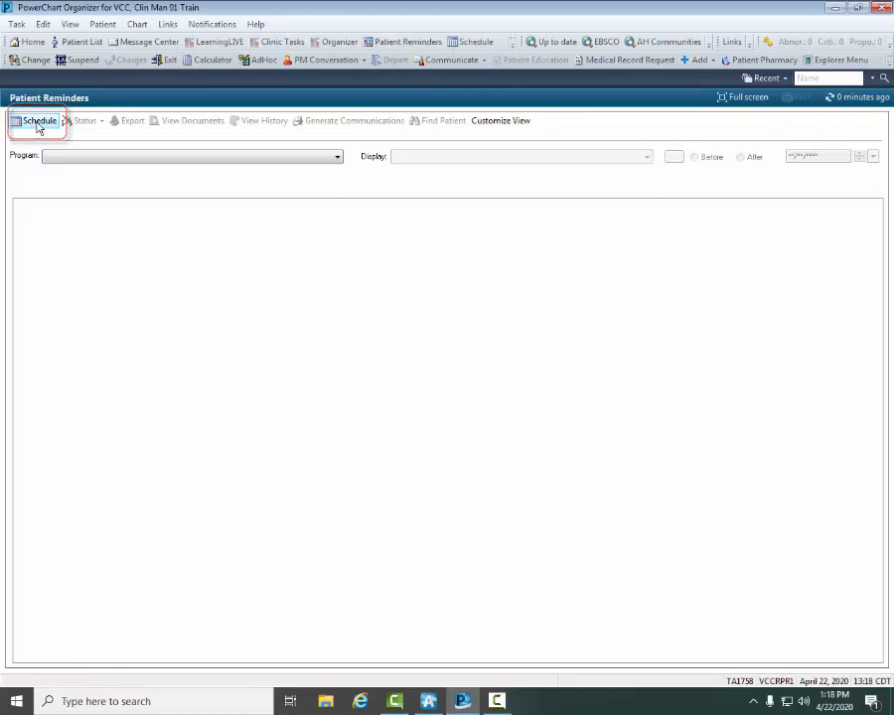
click(38, 123)
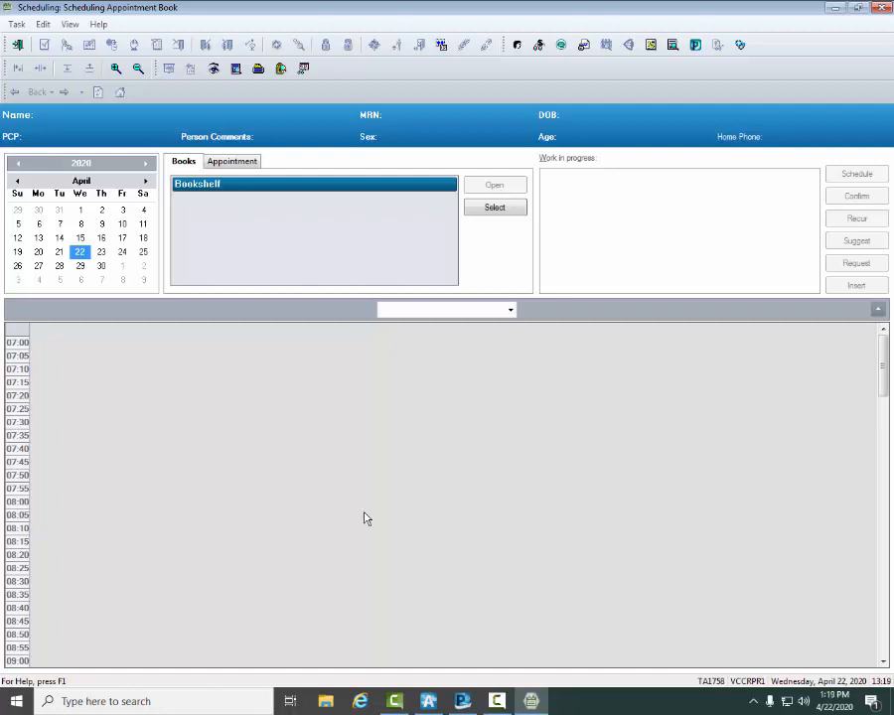
click(235, 162)
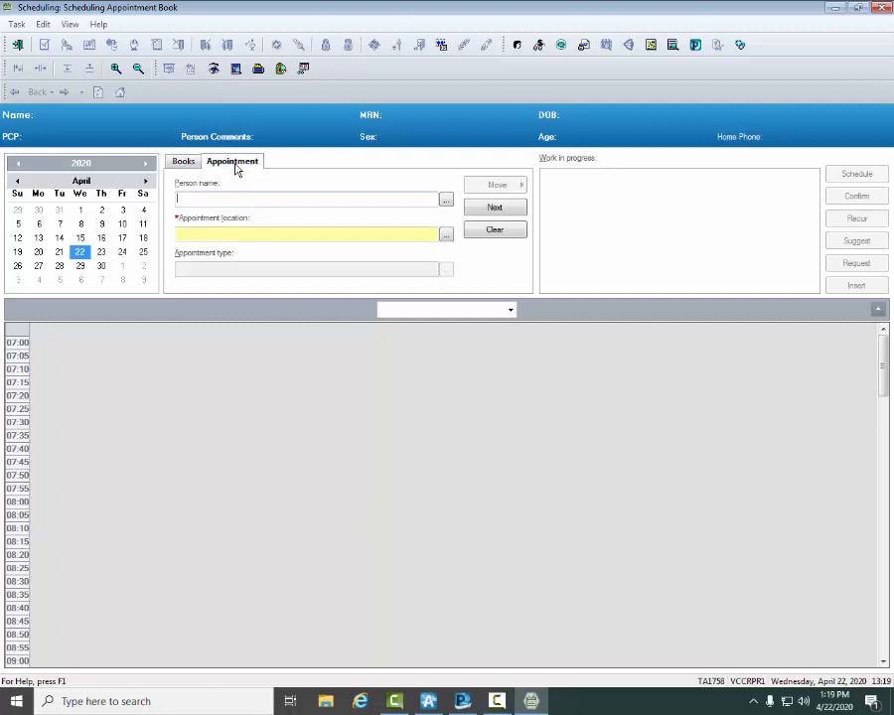
Step: Search for the patient by partial last name and birth date with Assume Wildcards enabled, and select the matching record for the appointment
click(446, 201)
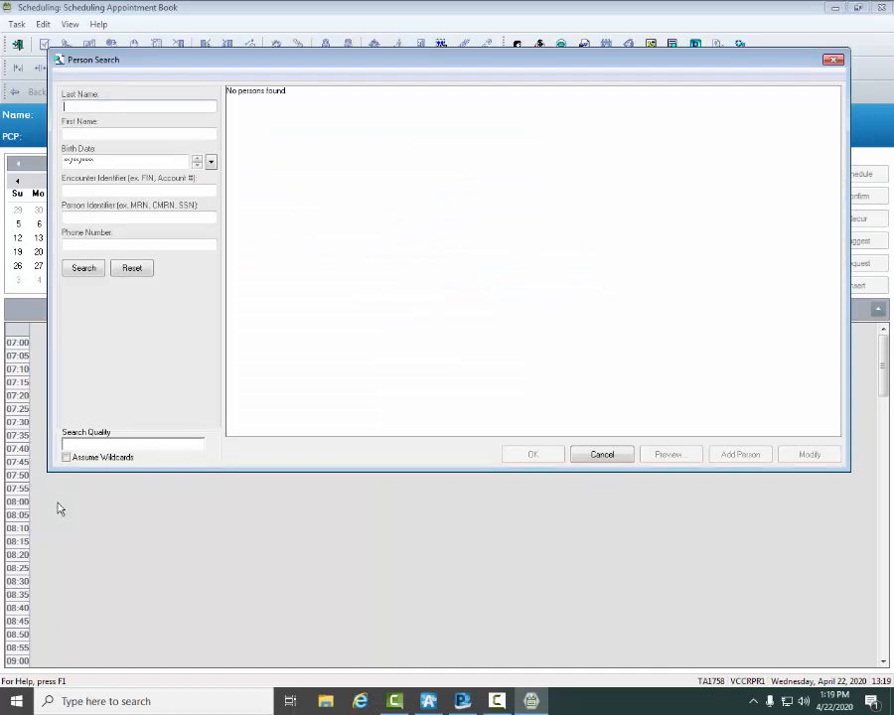
click(65, 458)
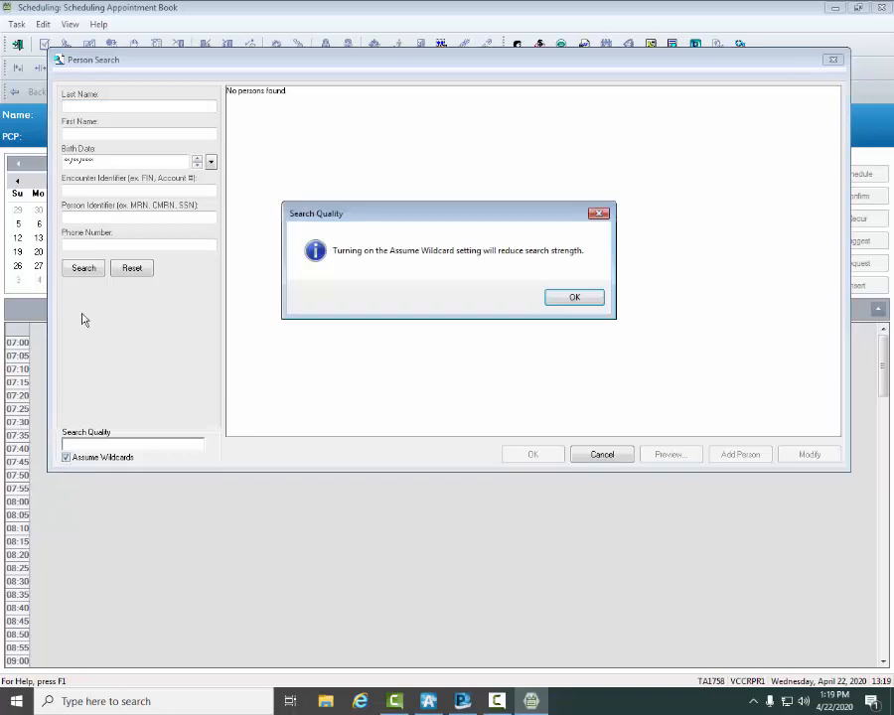
click(563, 296)
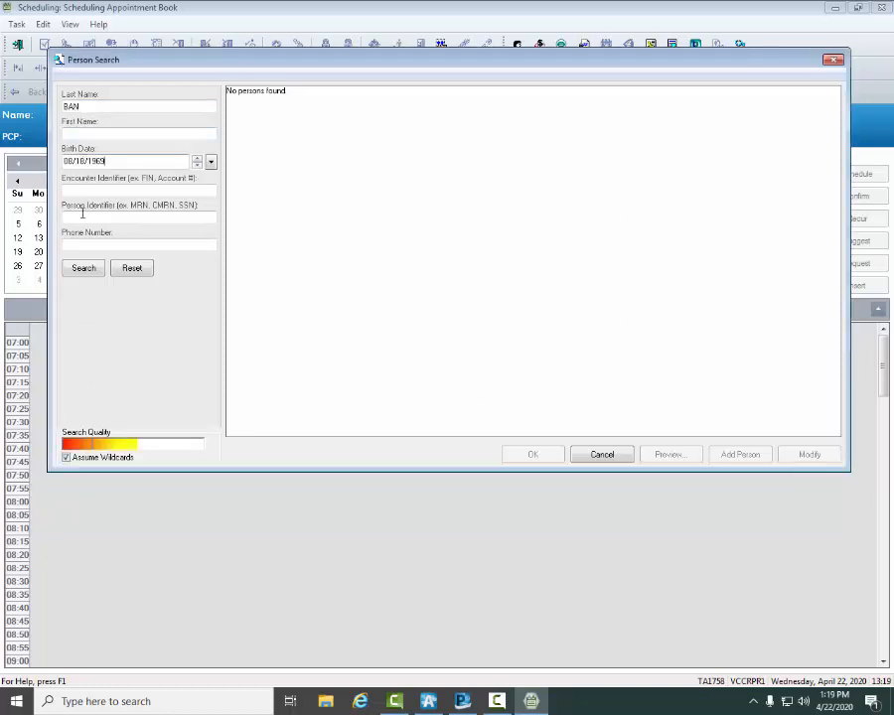
click(77, 266)
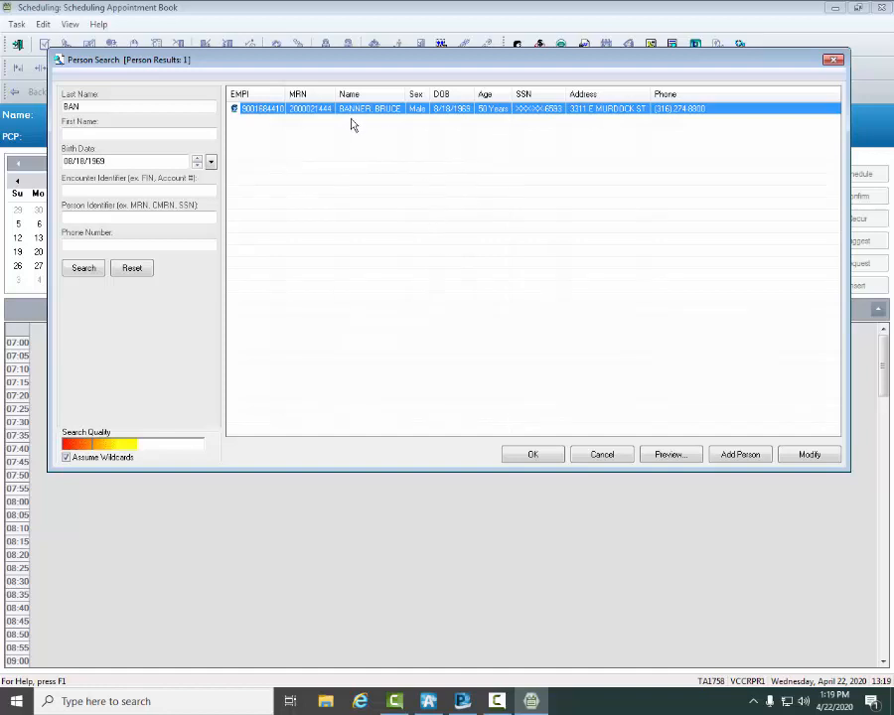
click(525, 456)
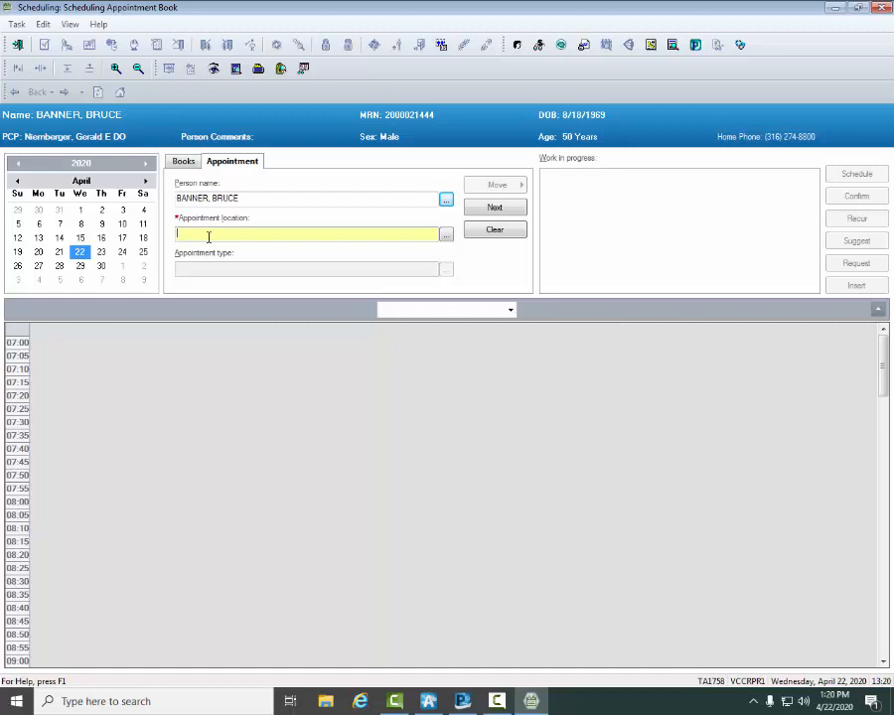
click(446, 237)
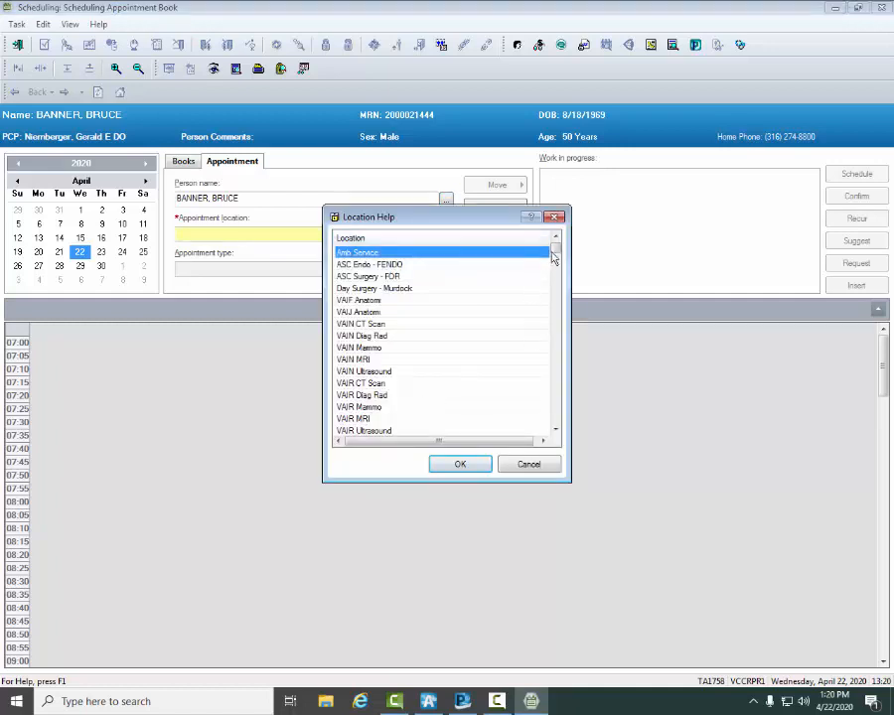
scroll(556, 314, down, 5)
scroll(556, 358, down, 10)
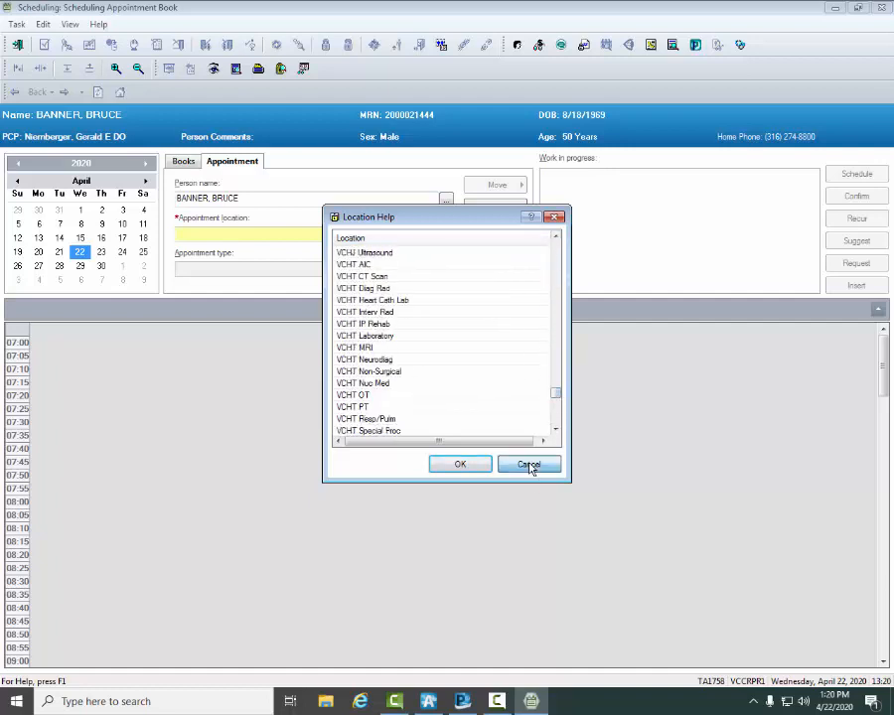
click(532, 467)
Step: Narrow the appointment locations with VCC E 21 and choose VCC E21 FM
click(201, 238)
text(VCC)
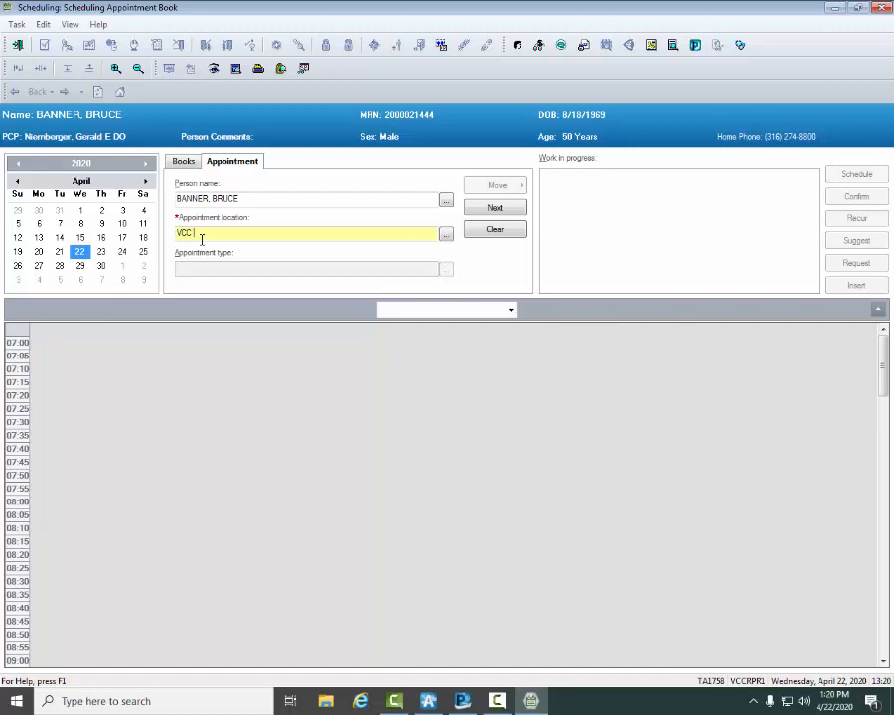
text( E 21)
click(446, 235)
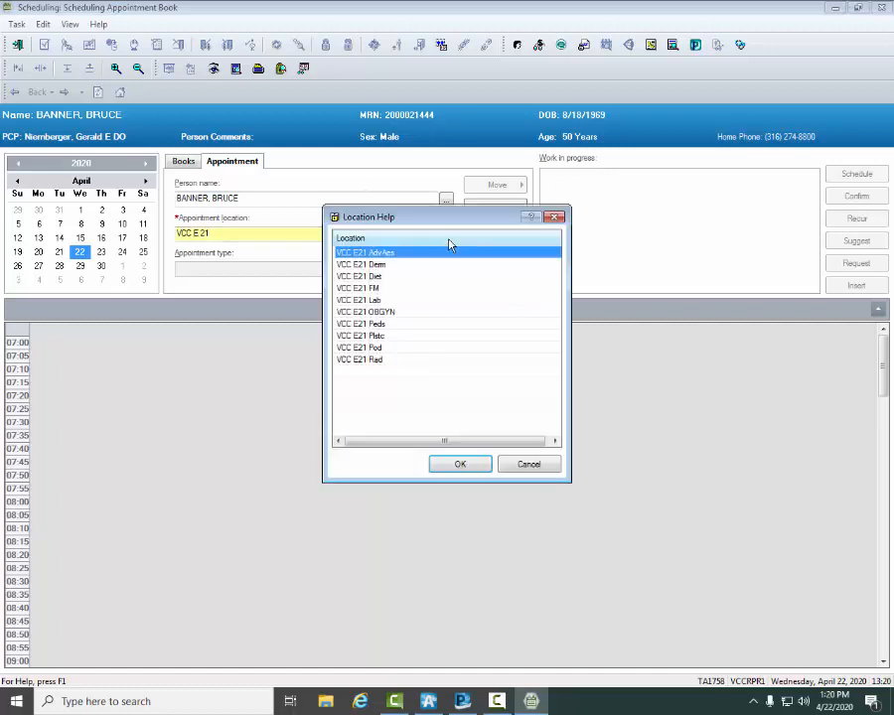
click(373, 288)
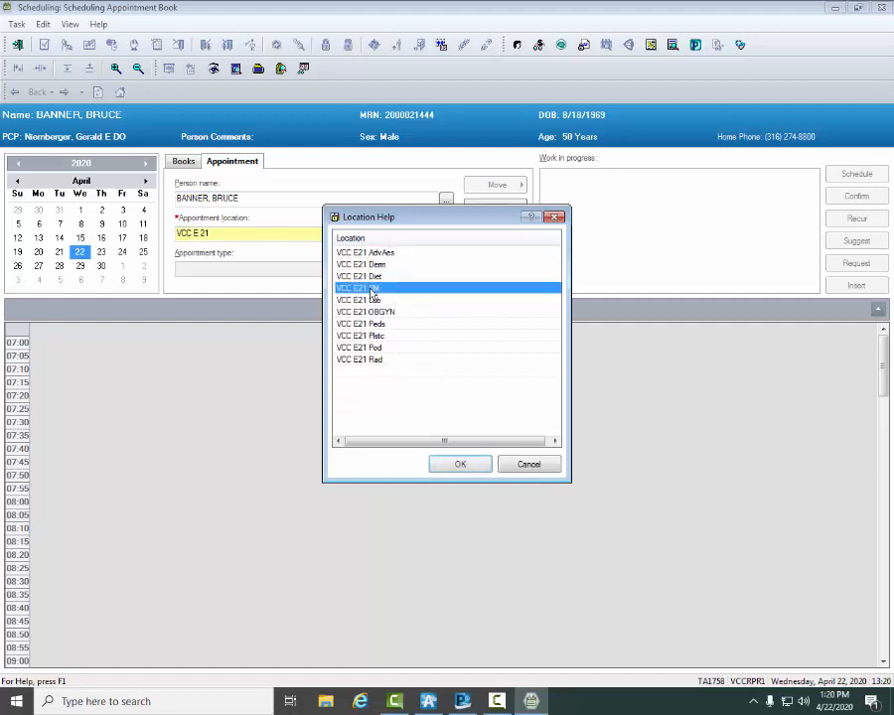
click(455, 464)
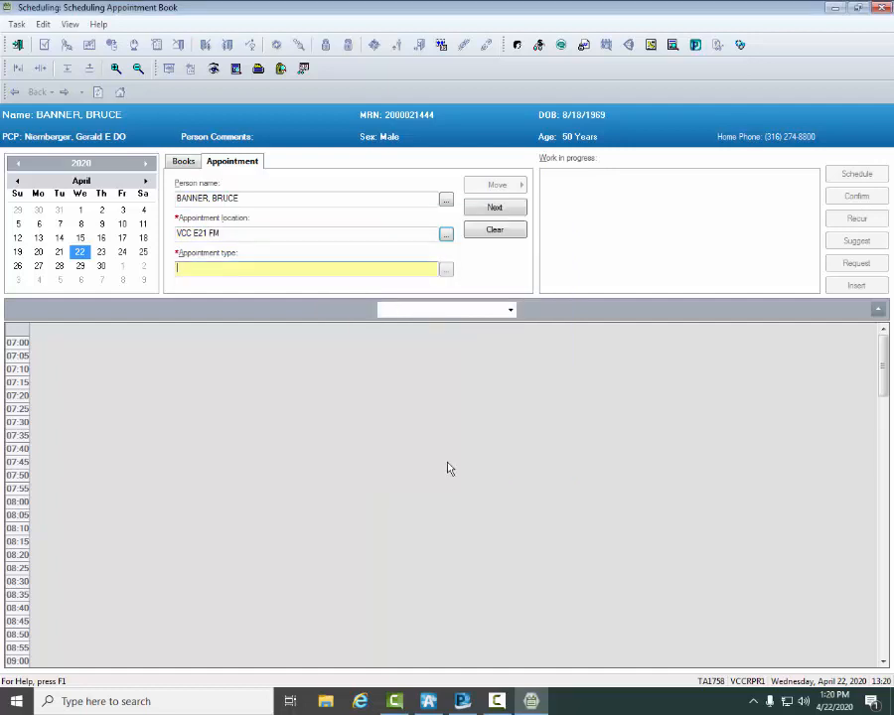
Step: Set the appointment type to SOV from the list of available types
click(446, 270)
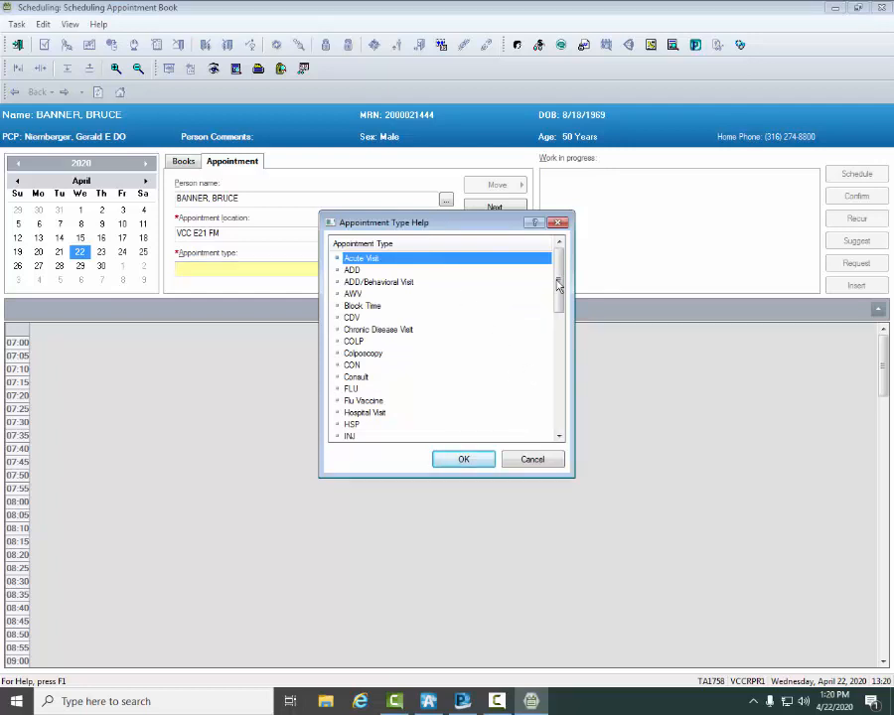
drag(557, 298, 559, 339)
scroll(350, 392, down, 6)
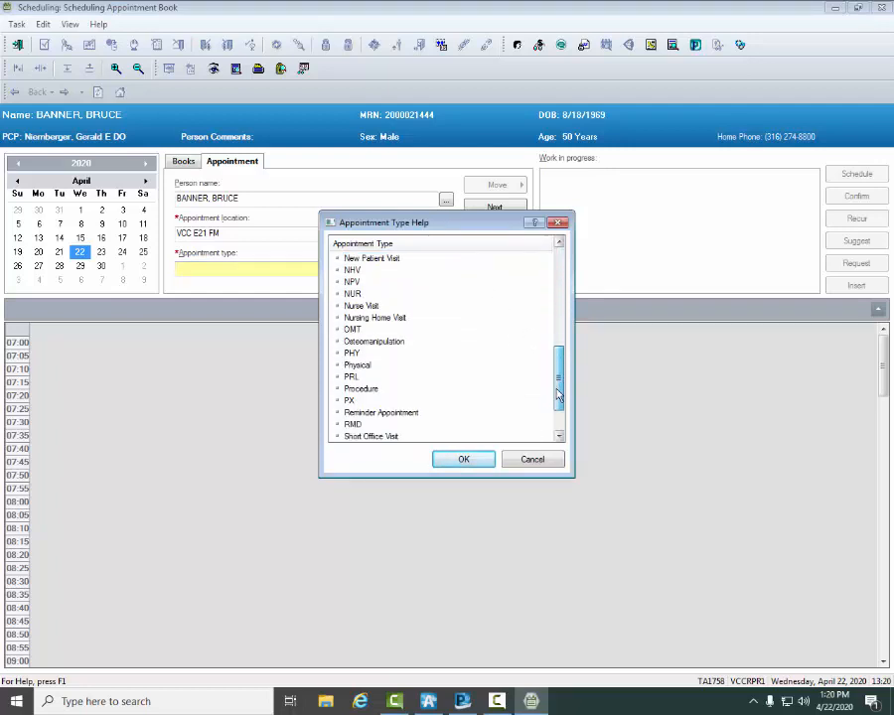
click(350, 389)
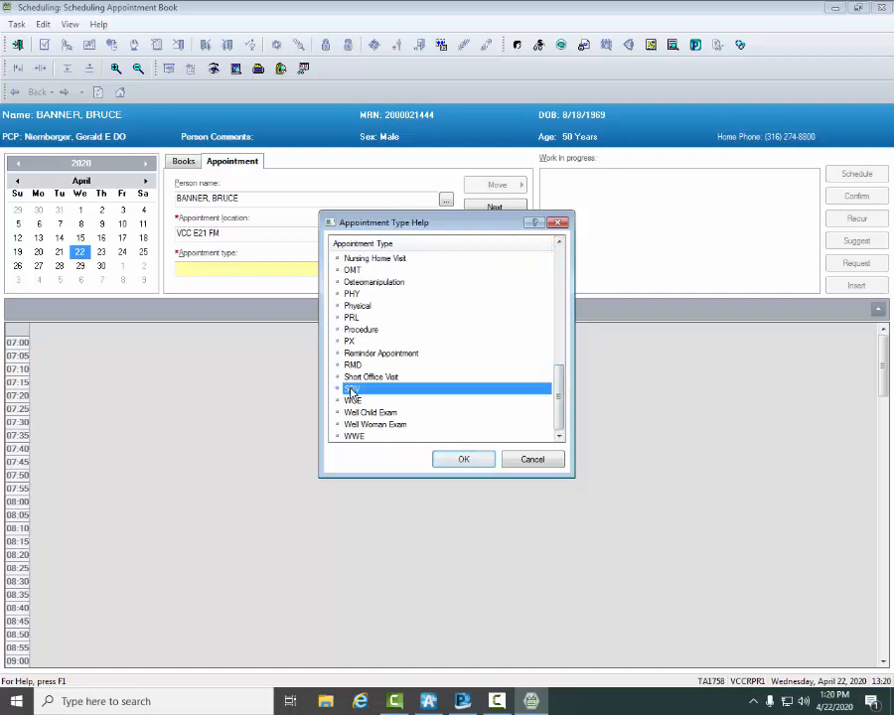
click(466, 460)
Step: Replace the All Resources provider entry with the patient's primary care provider, looked up by partial last name
scroll(259, 223, down, 1)
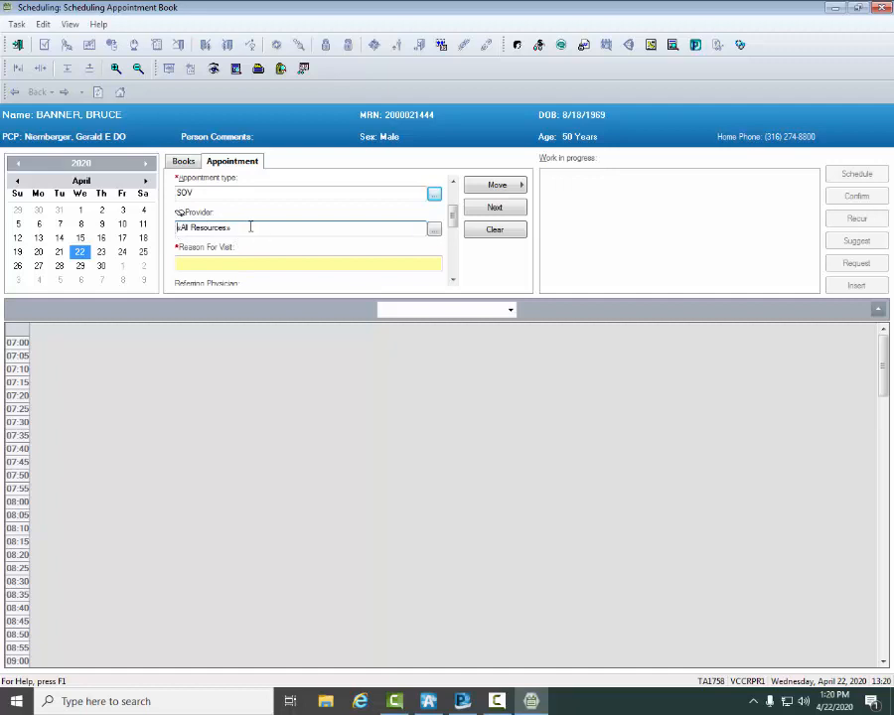
click(434, 230)
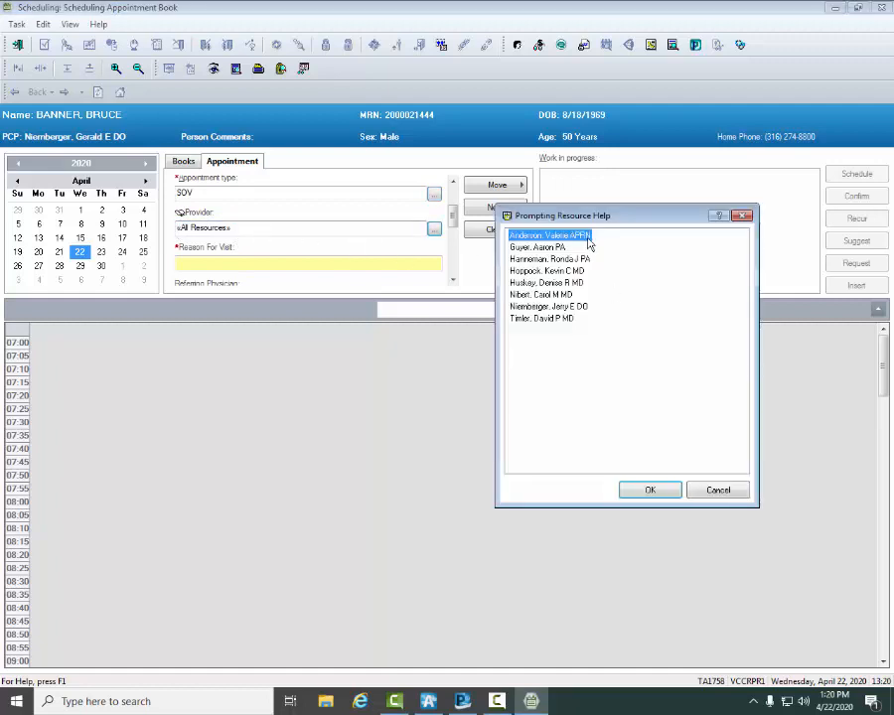
click(715, 492)
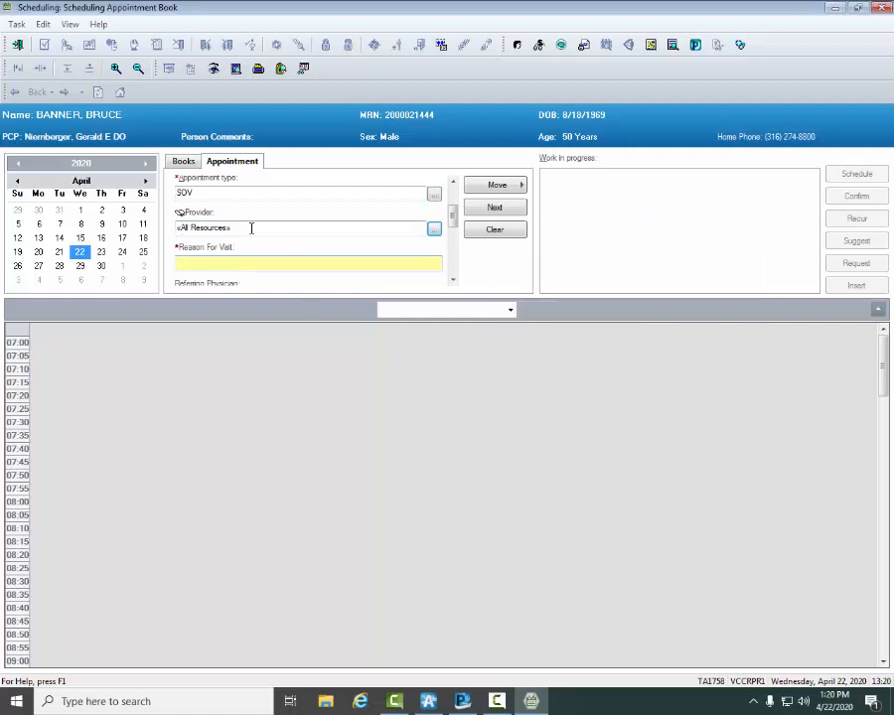
double_click(251, 231)
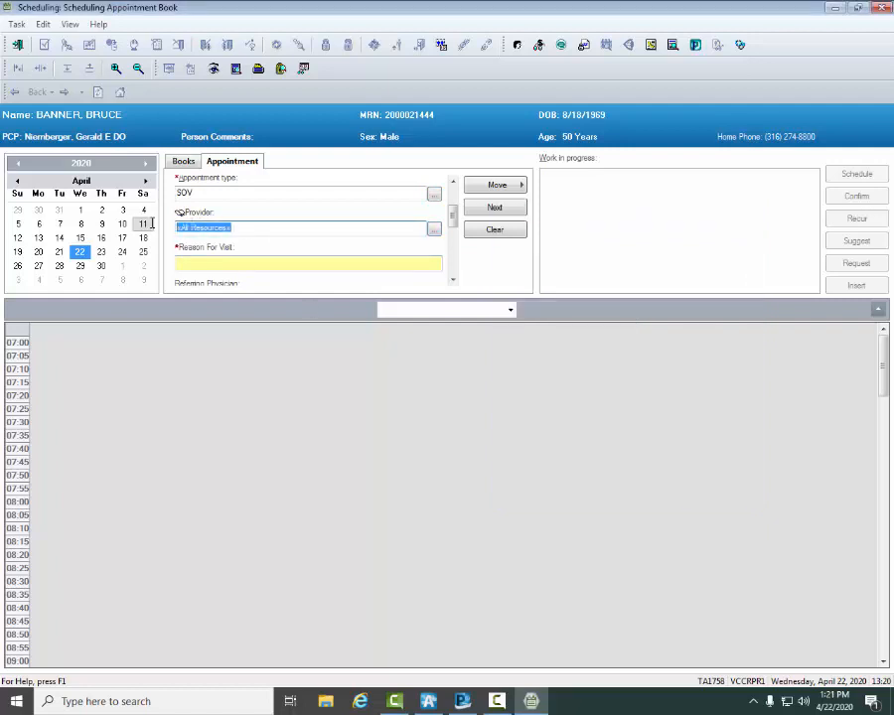
text(NIER)
key(Tab)
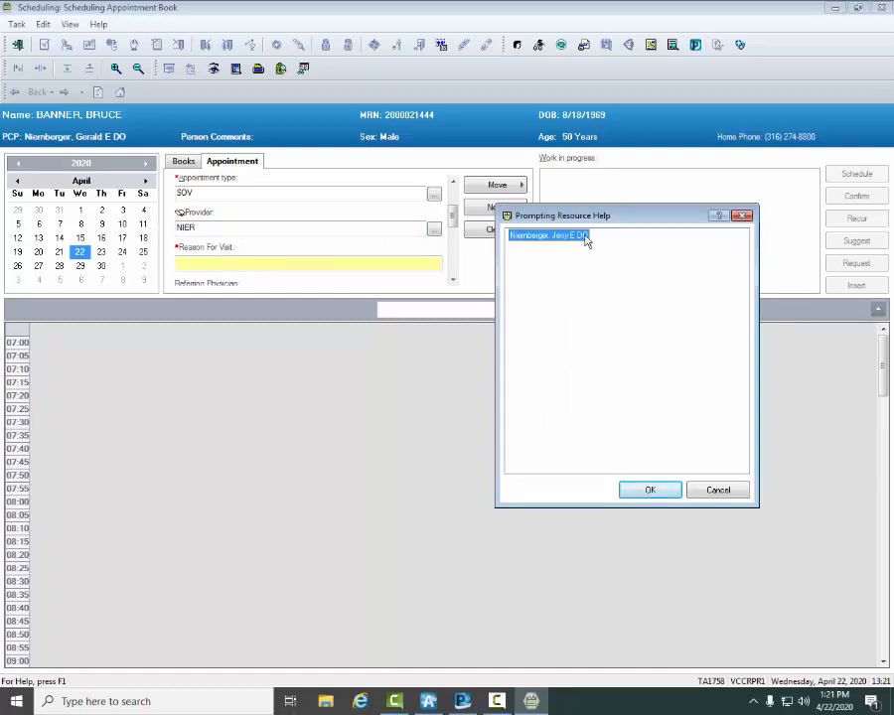
click(660, 491)
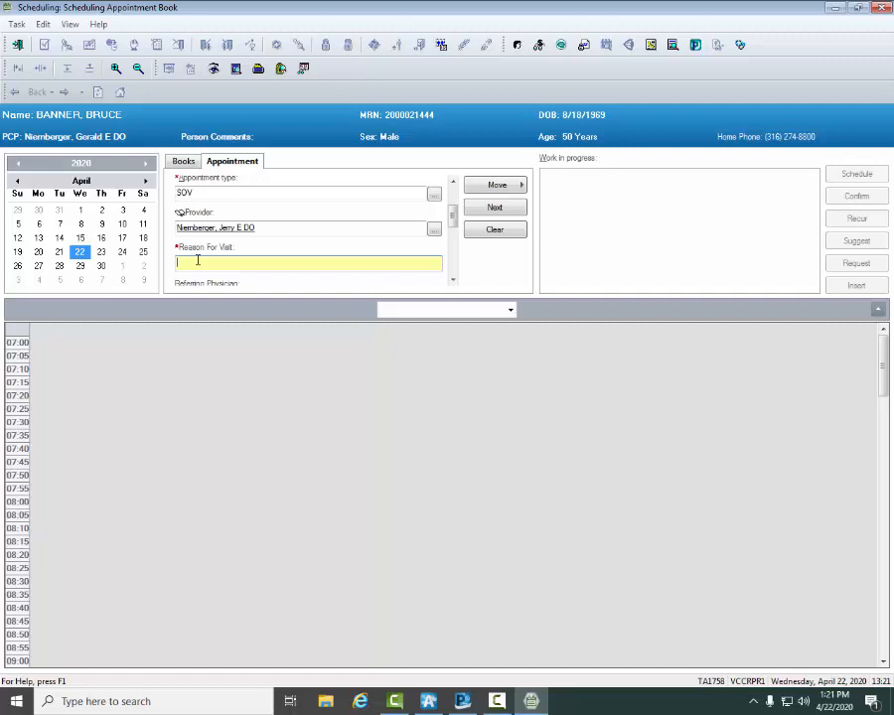
Step: Enter MED RECHECK as the reason for visit and set the appointment reminder to Yes, Primary Phone
text(MED RECHECK)
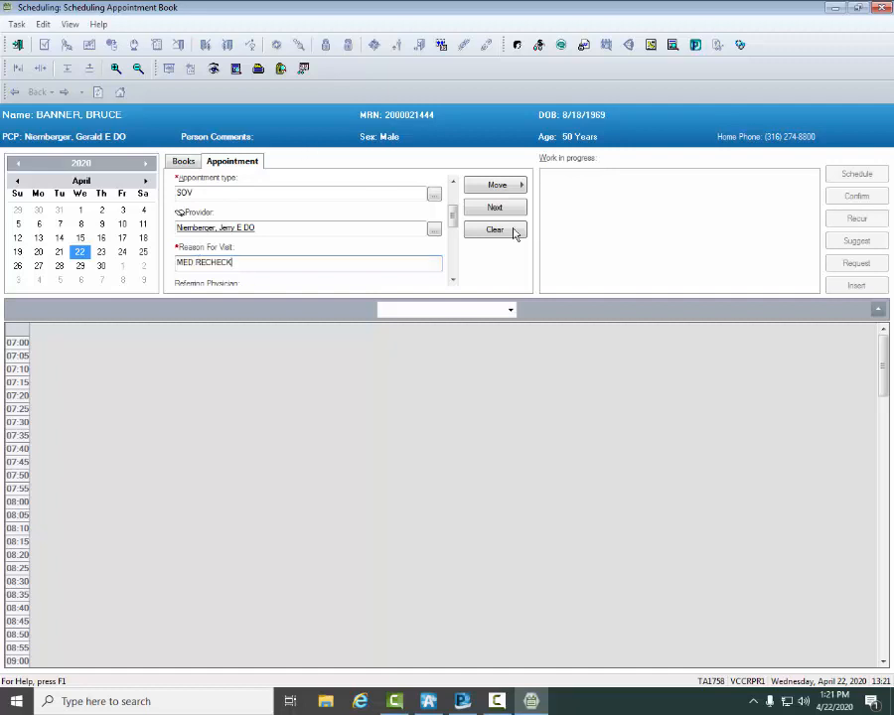
click(452, 279)
click(452, 280)
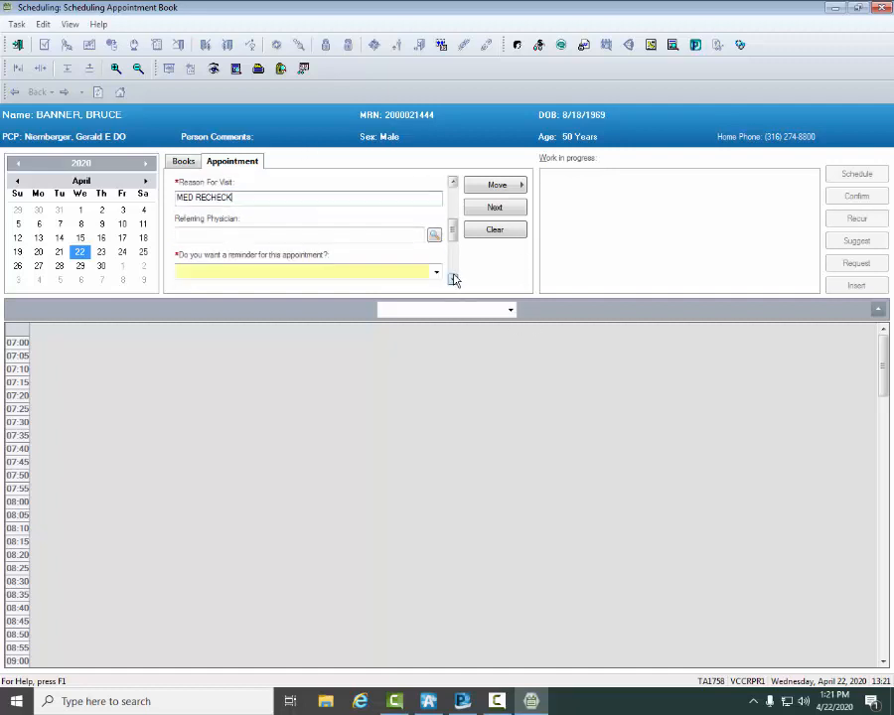
click(452, 279)
click(452, 279)
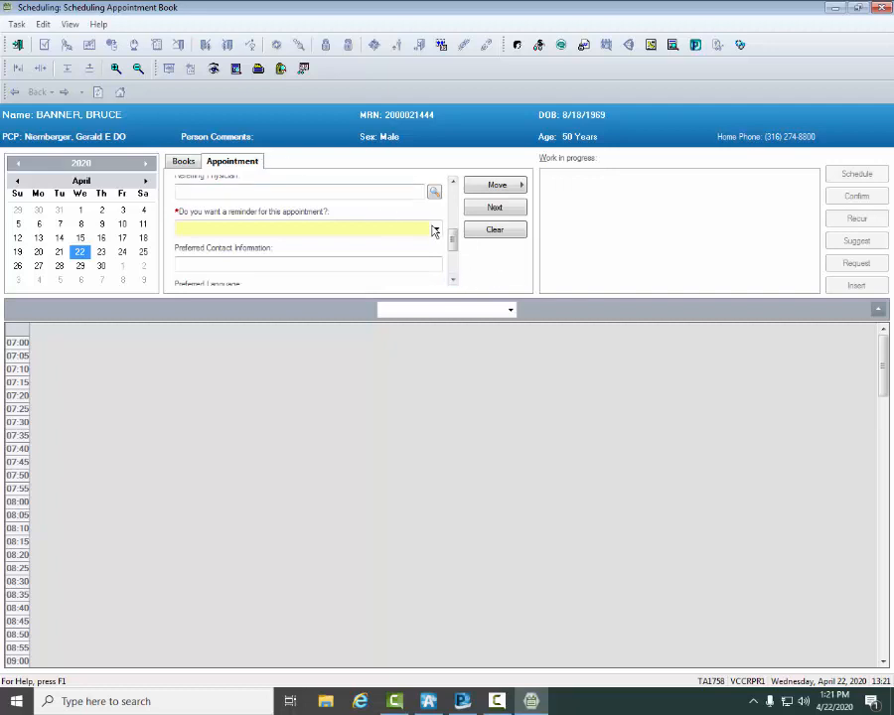
click(435, 228)
click(241, 276)
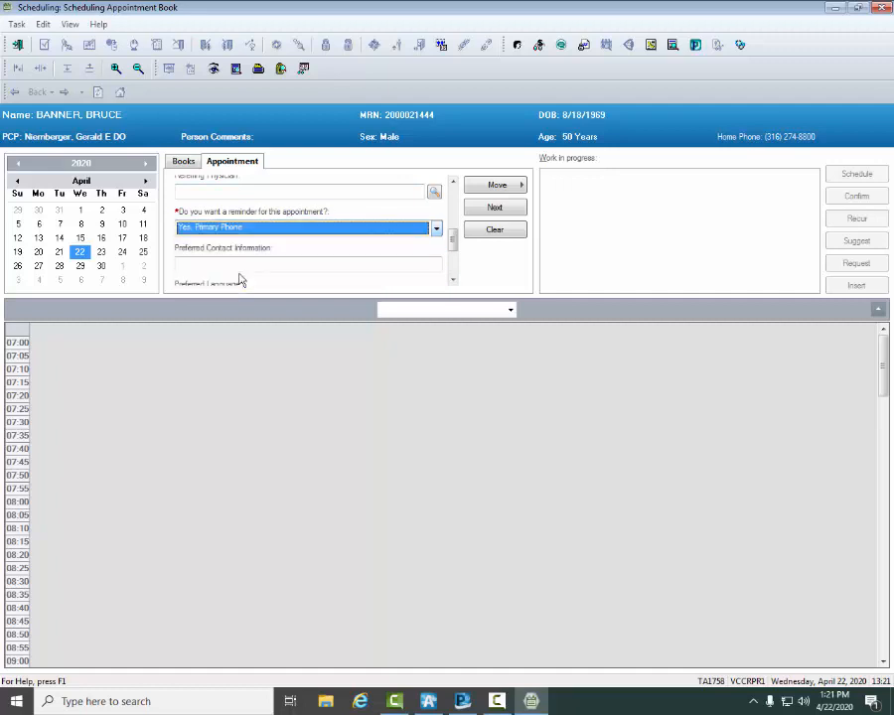
Step: Set the preferred language to English and enter a scheduling comment beginning with PT TO LAB
click(453, 280)
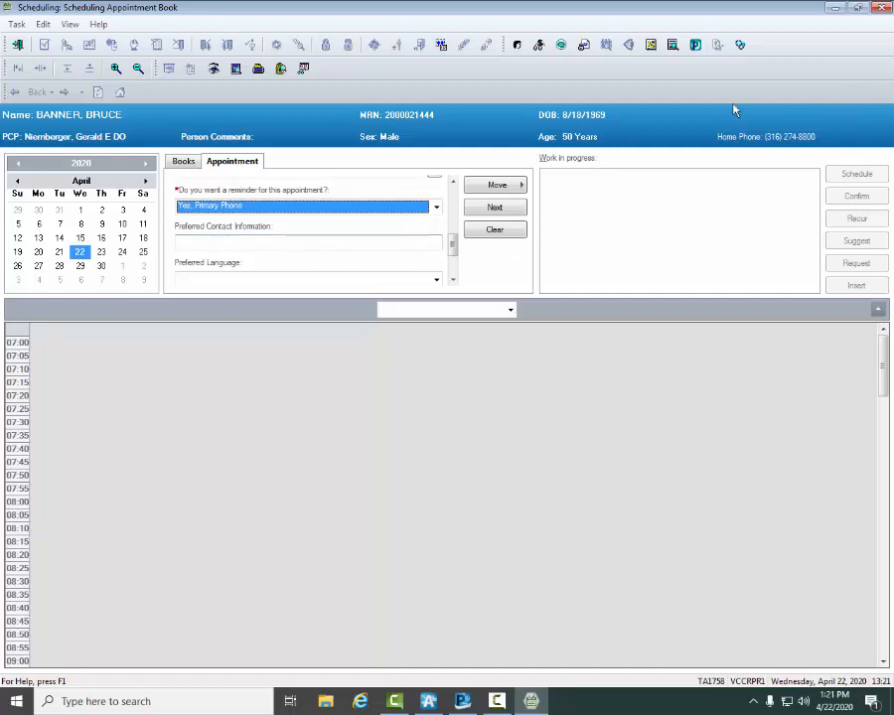
click(215, 279)
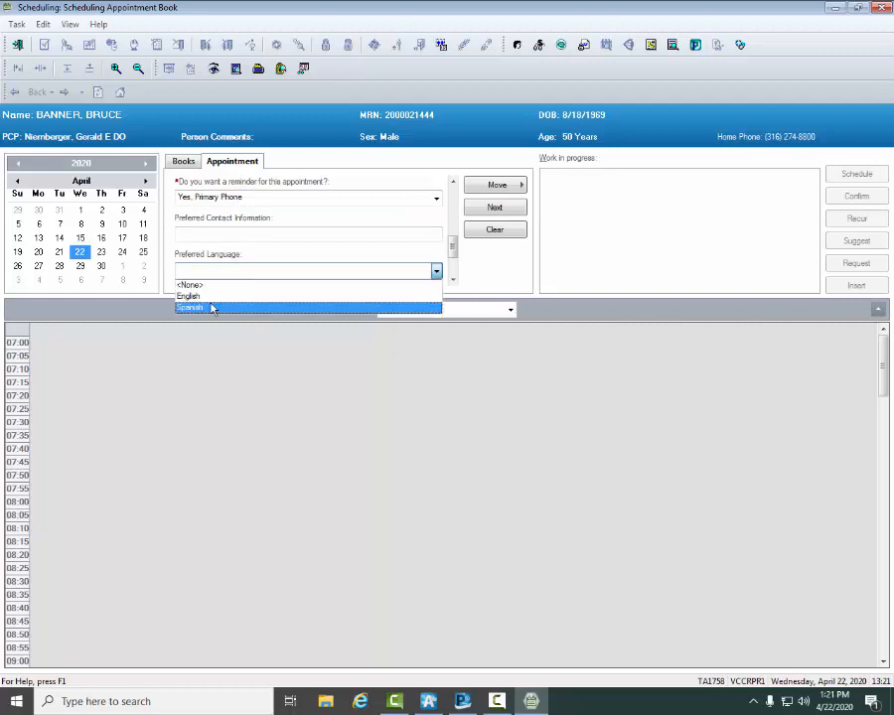
click(212, 298)
scroll(249, 242, down, 1)
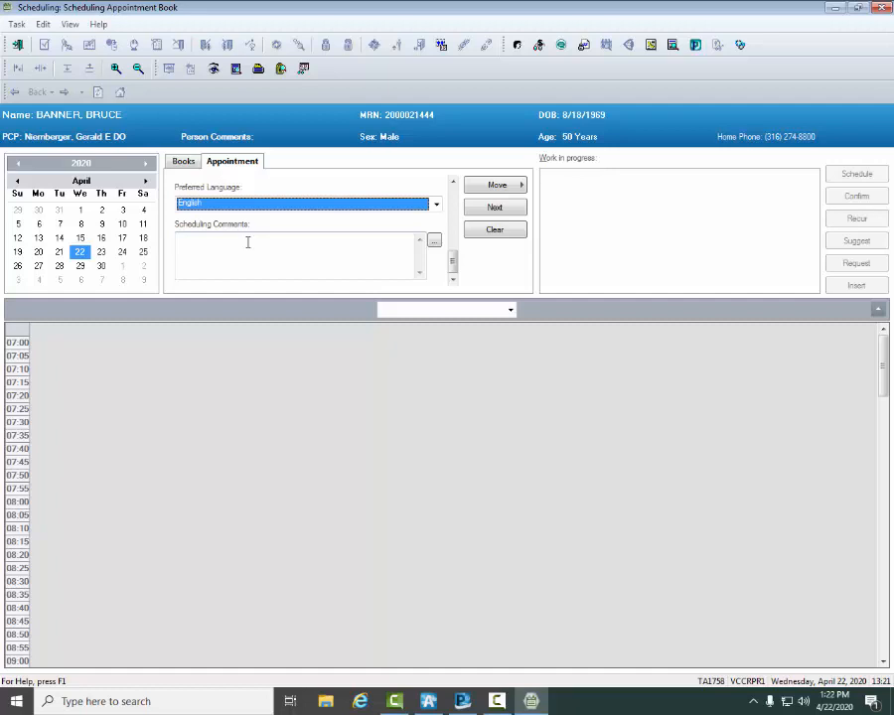
click(247, 243)
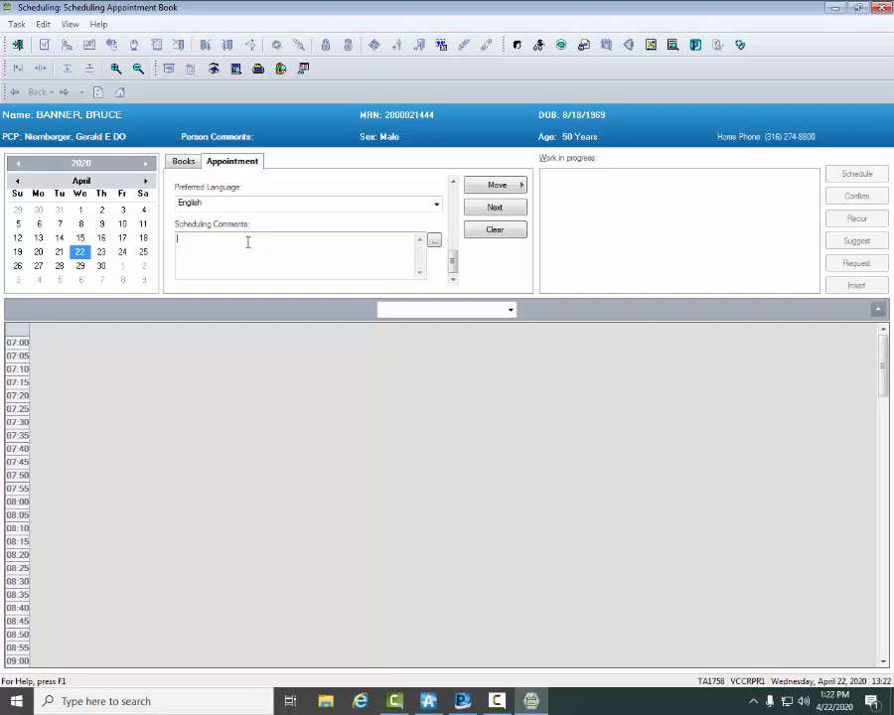
text(PT TO LAB)
text(RST // KD)
Step: Move the completed appointment into work in progress and open the suggested schedules for it
click(498, 183)
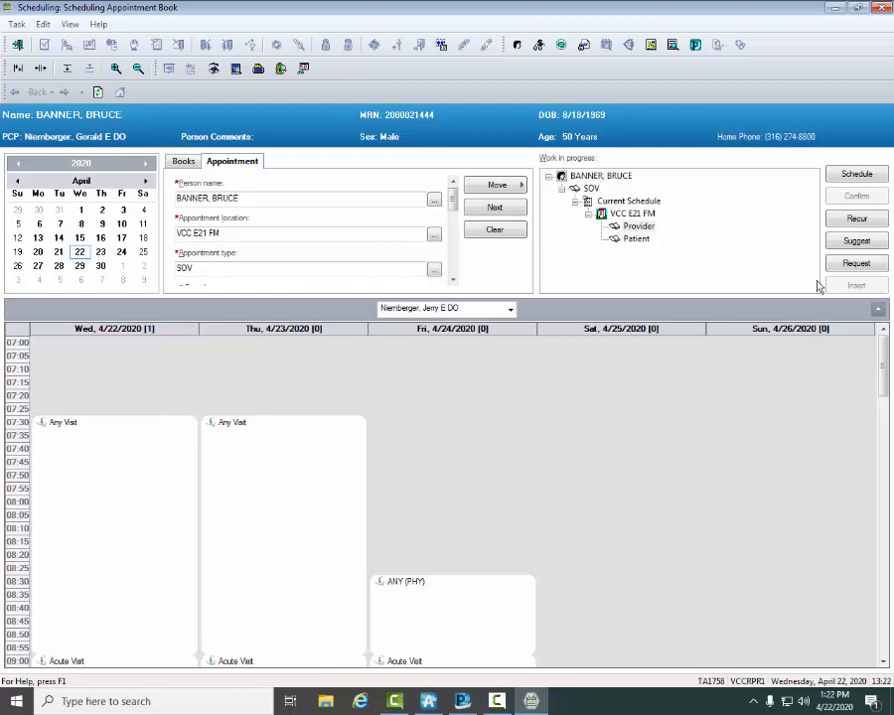
click(855, 241)
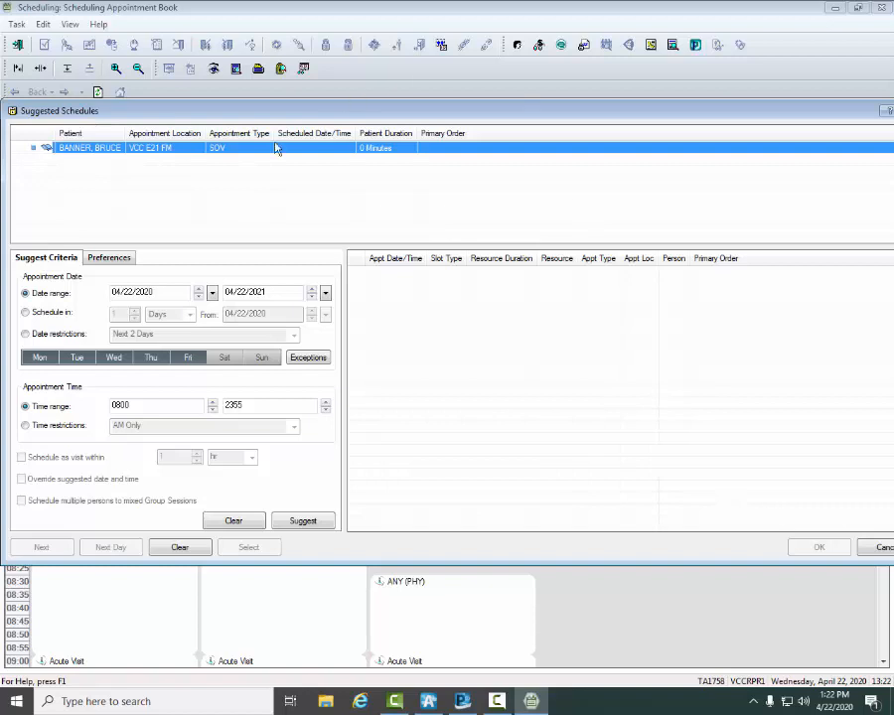
click(24, 314)
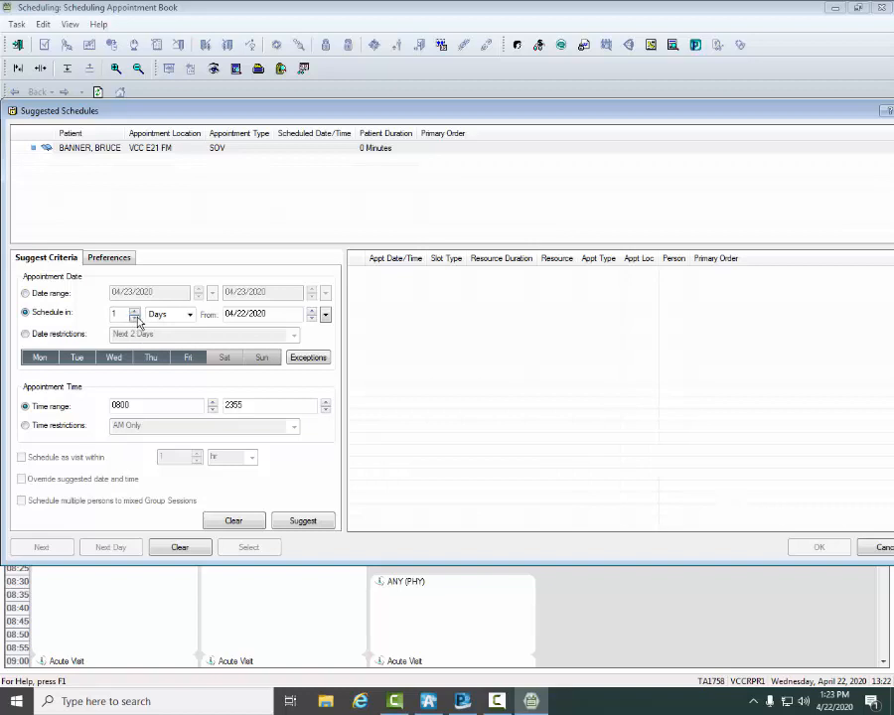
click(26, 334)
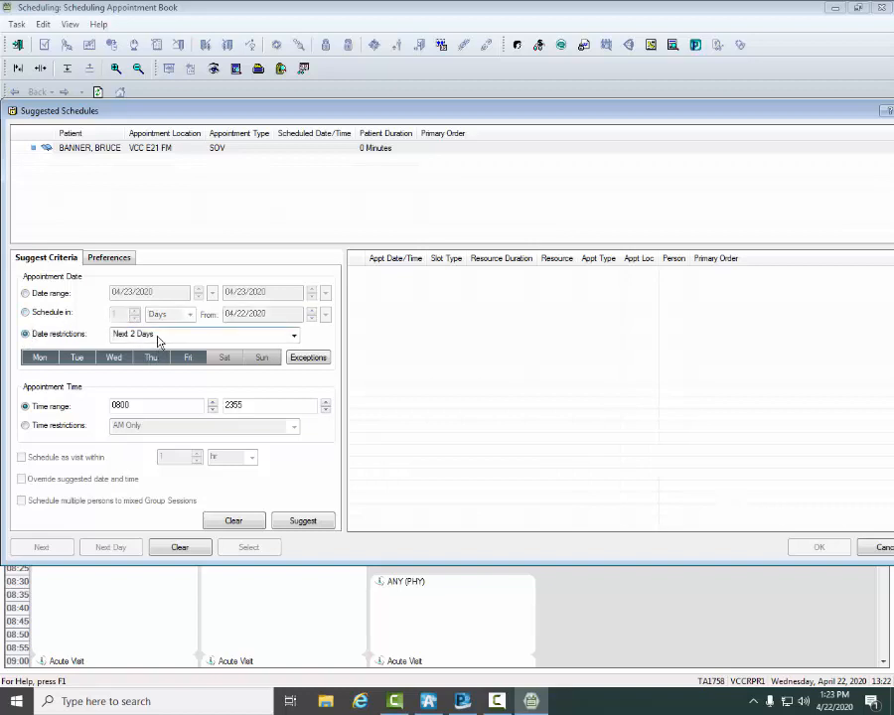
click(158, 338)
click(26, 335)
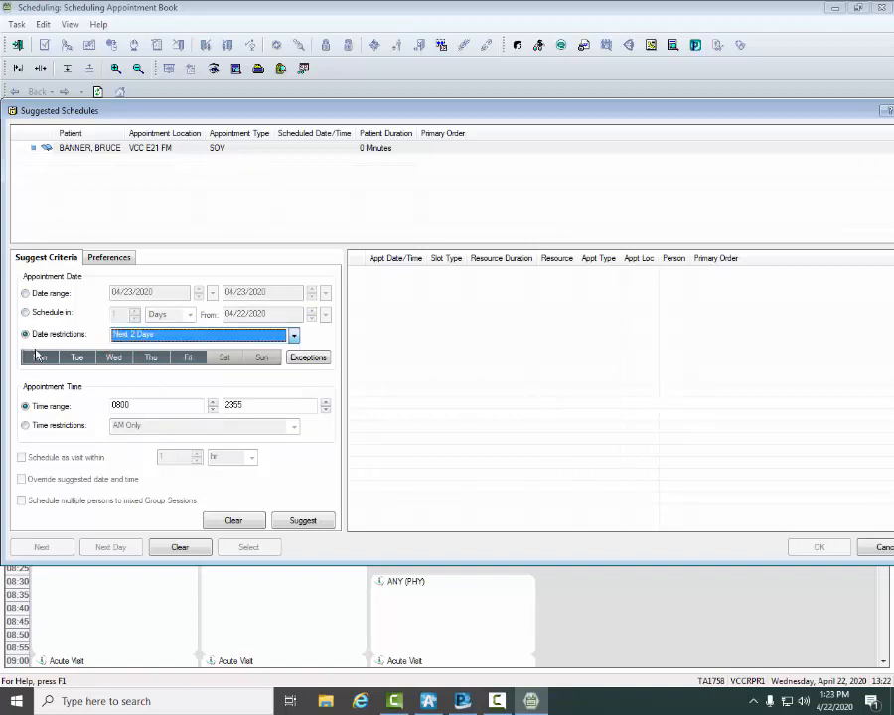
click(189, 359)
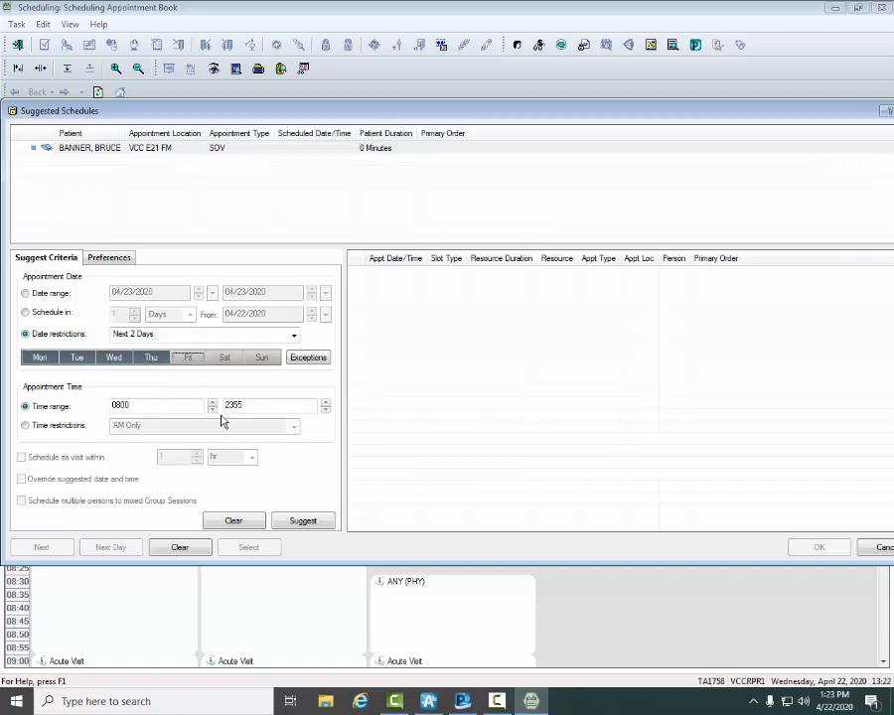
click(189, 358)
click(232, 519)
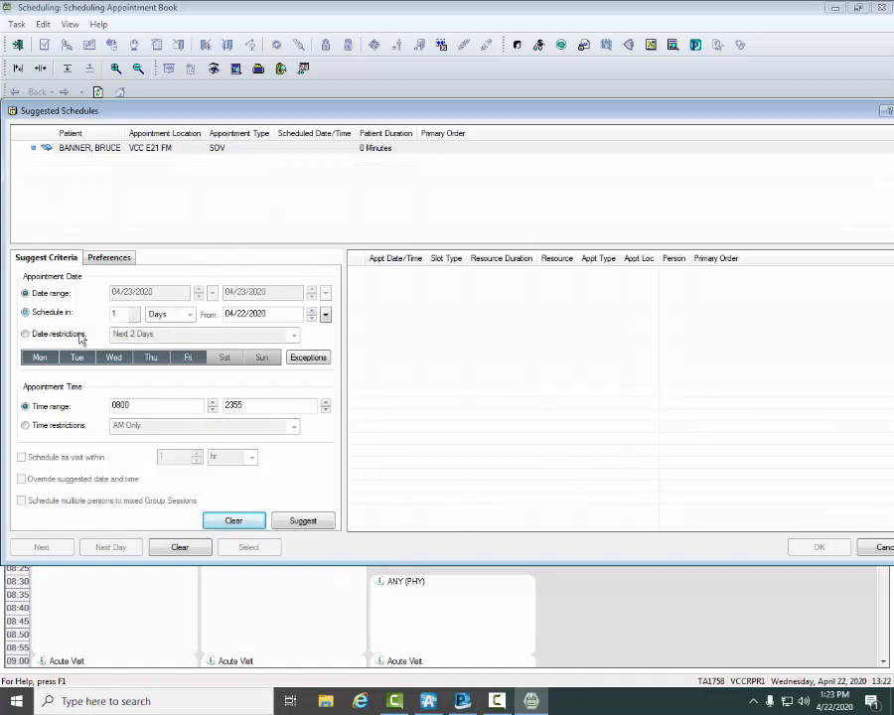
Step: Generate suggested appointment times for 2 weeks from 04/22/2020
click(26, 312)
click(135, 313)
click(189, 314)
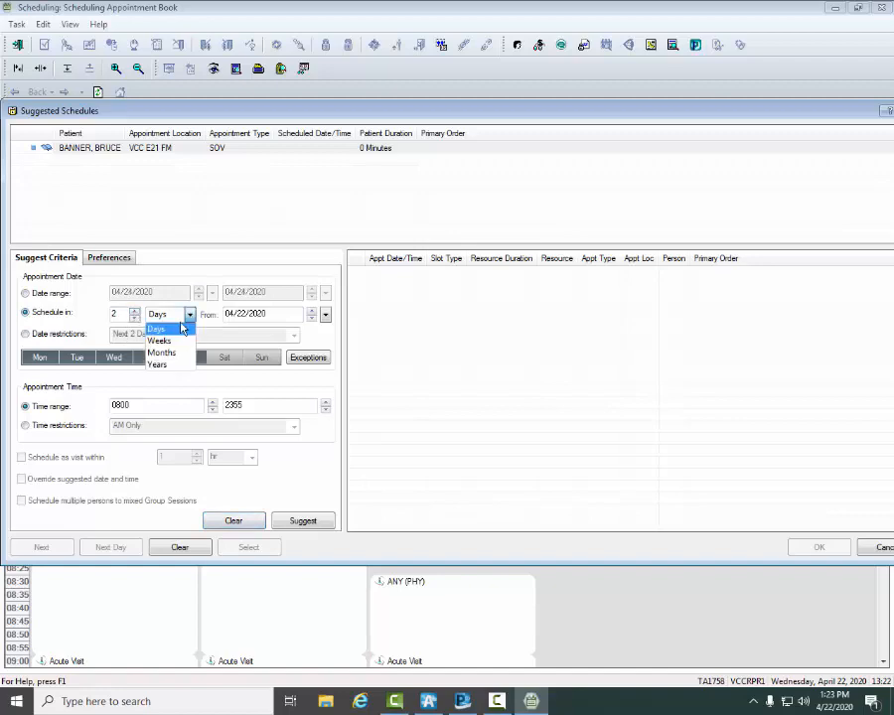
click(173, 345)
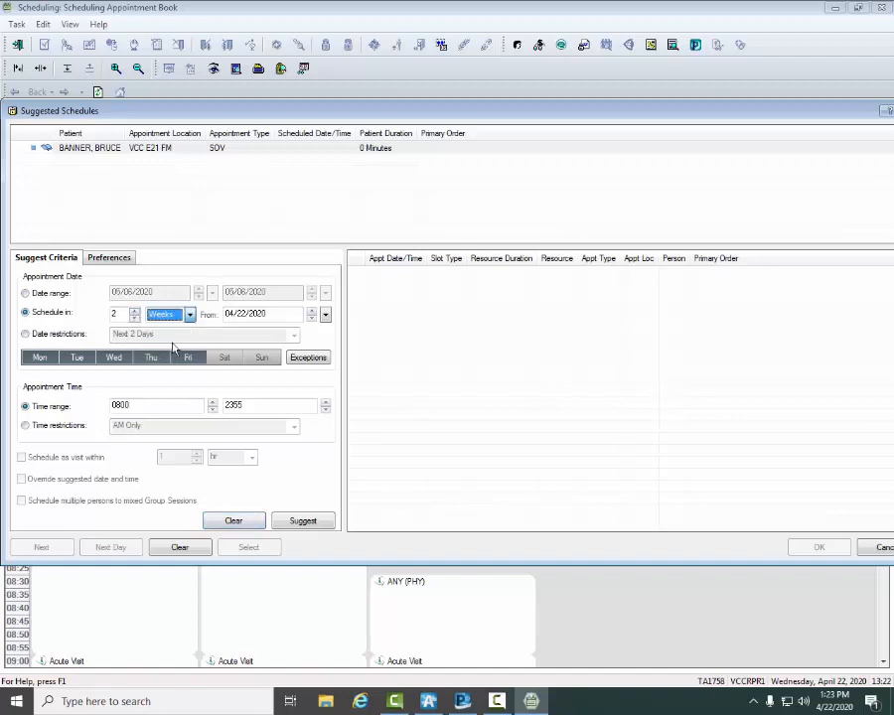
click(303, 520)
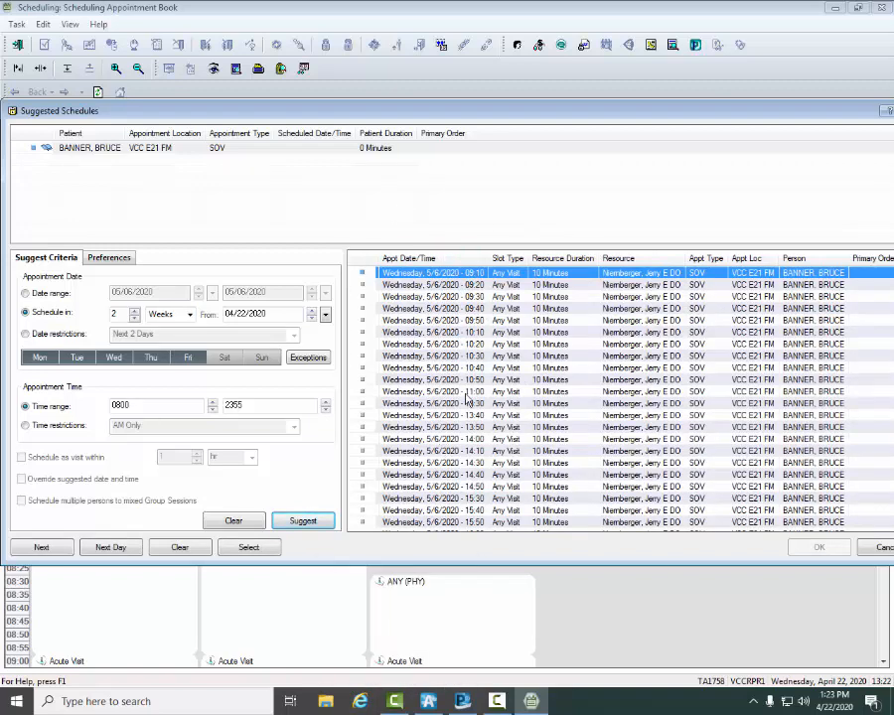
Step: Choose the suggested Wednesday, 5/6/2020 09:50 slot and confirm the patient's appointment
click(451, 321)
click(363, 321)
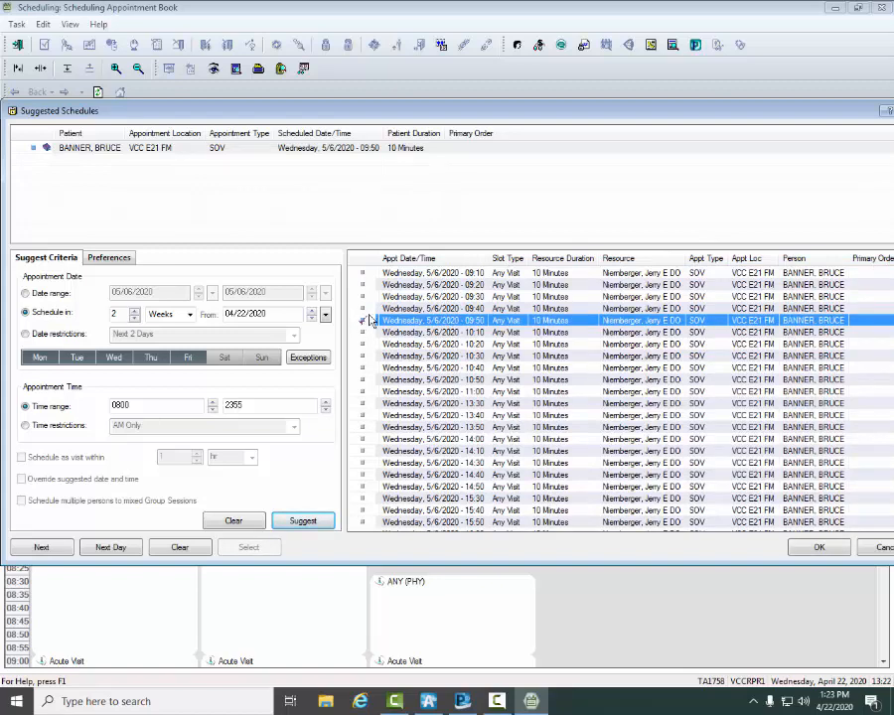
click(818, 548)
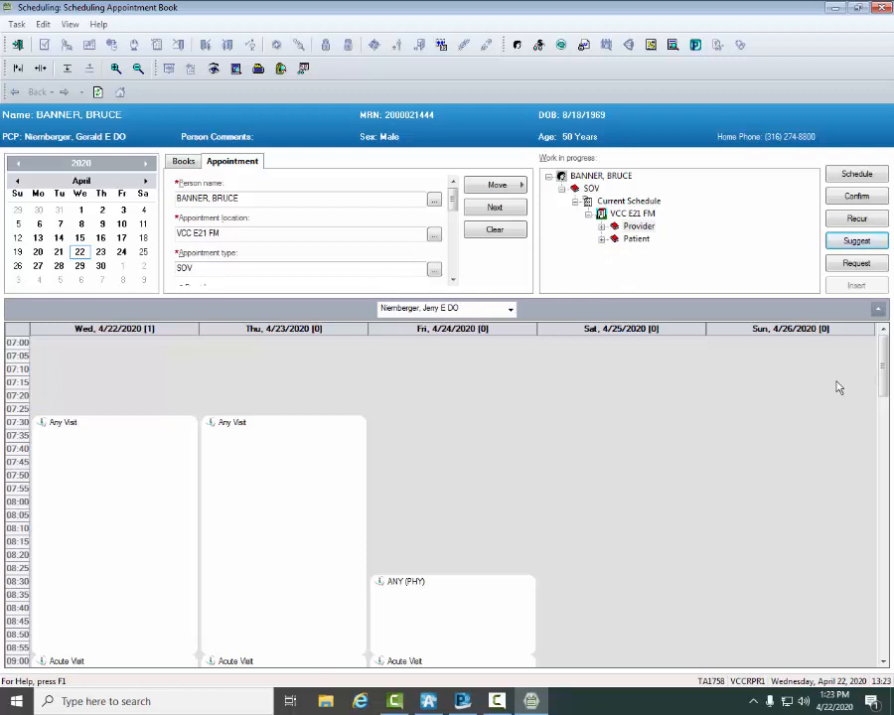
click(854, 200)
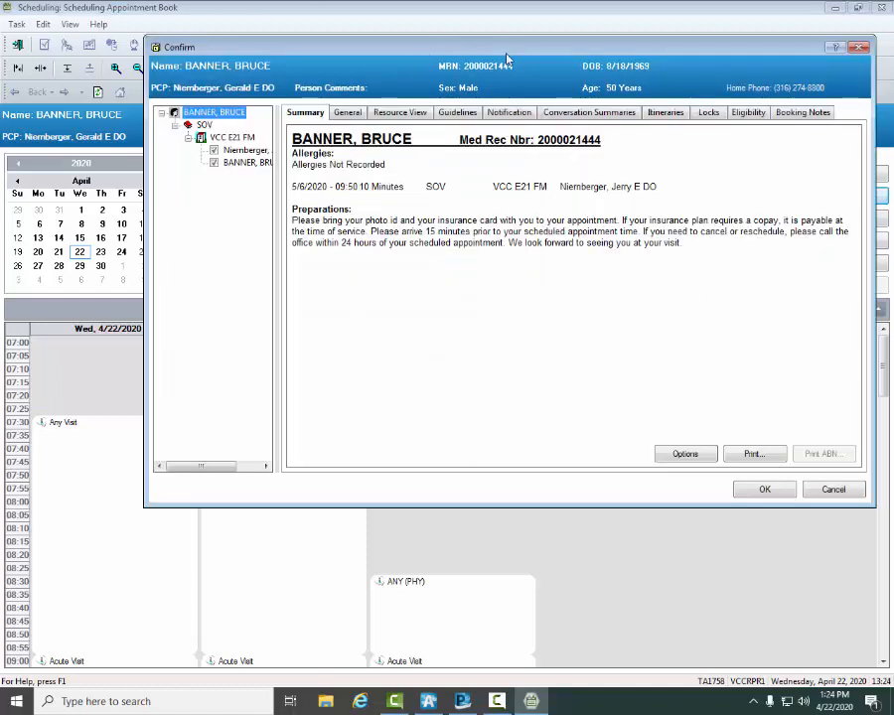
click(761, 491)
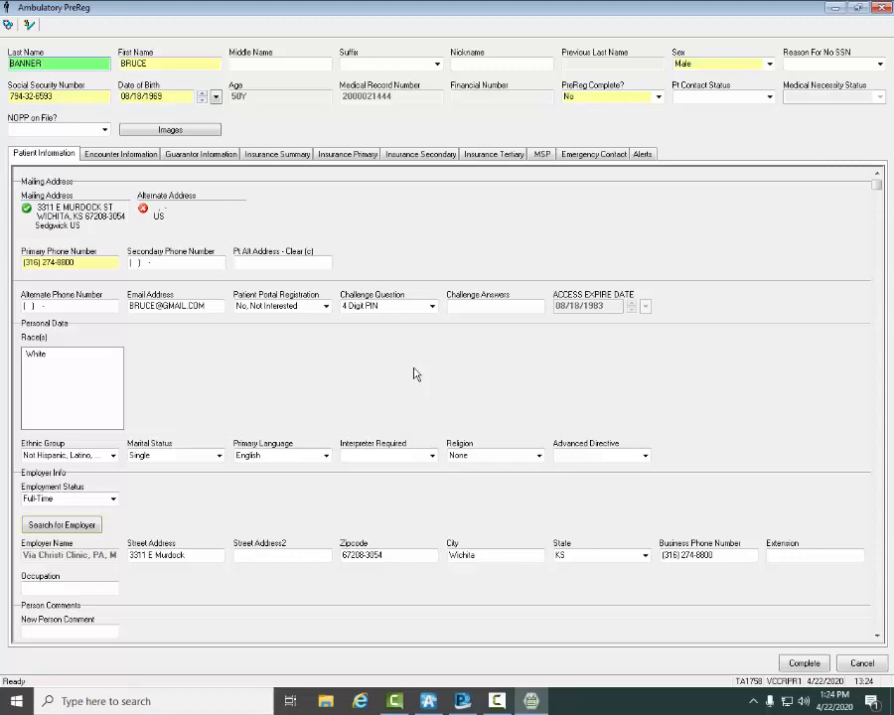
Step: Set Verified PCP? to Yes in the pre-registration's encounter information
click(140, 155)
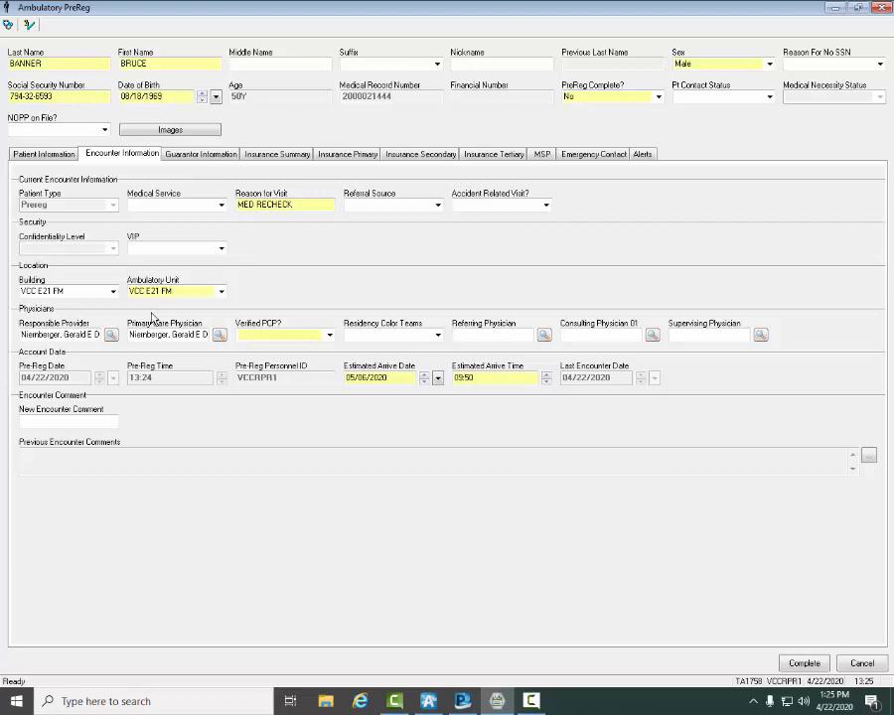
click(330, 337)
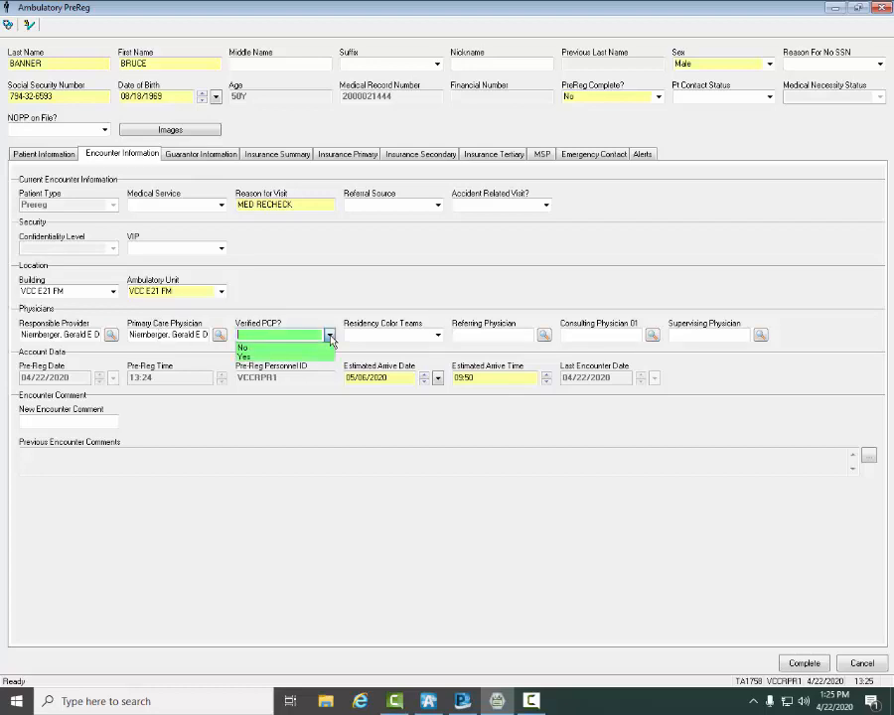
click(250, 356)
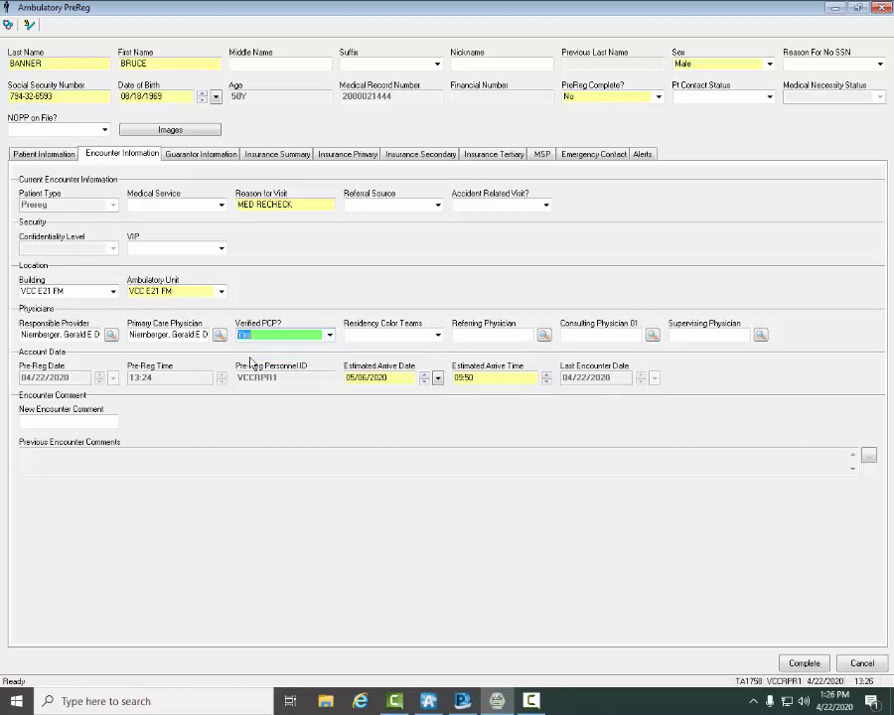
Step: Set the Verify Status of the patient's primary insurance to Pending
click(348, 156)
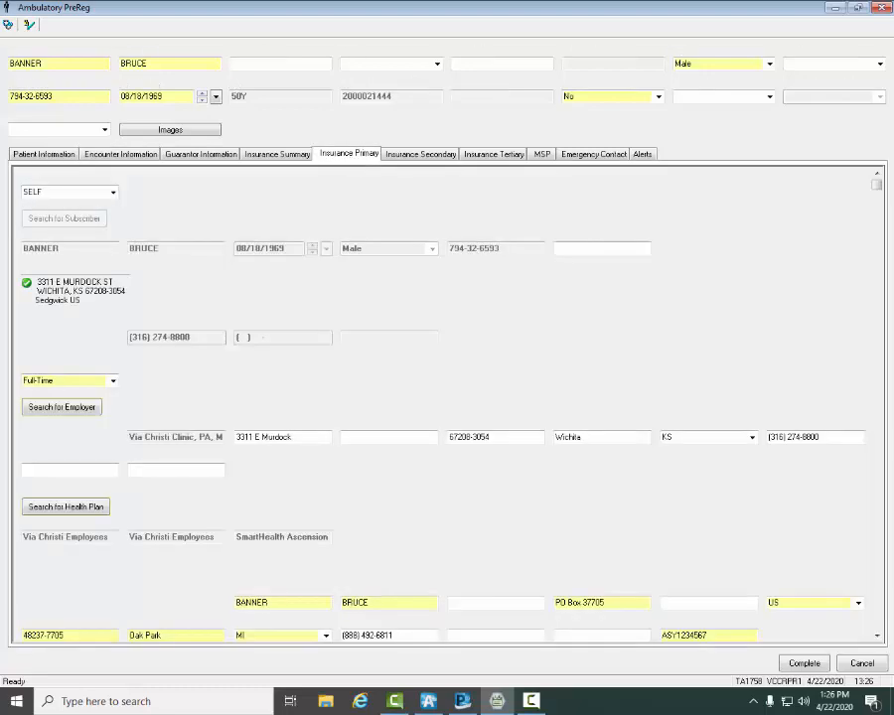
click(877, 636)
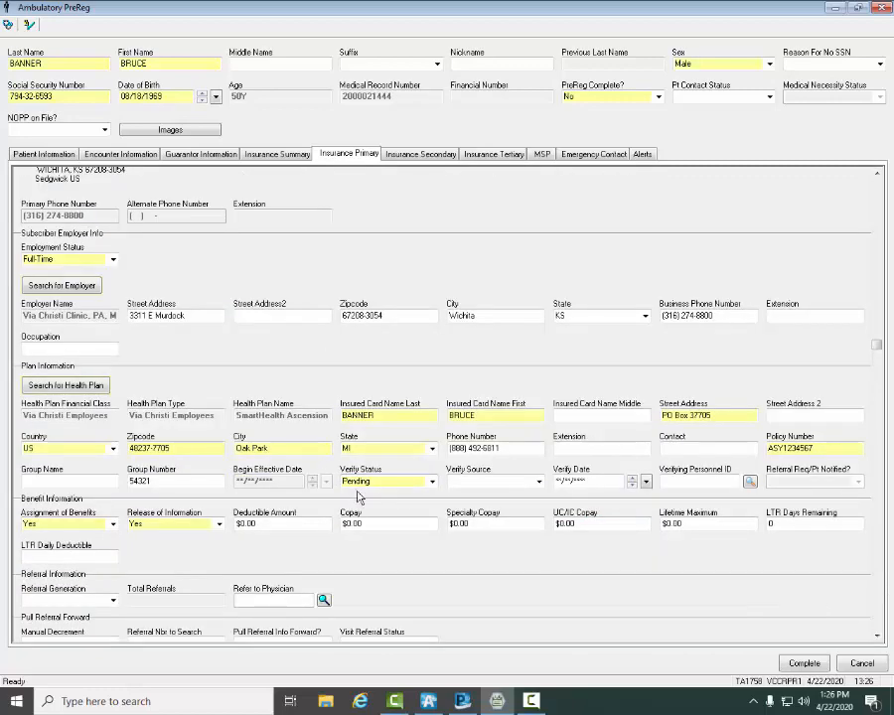
click(432, 482)
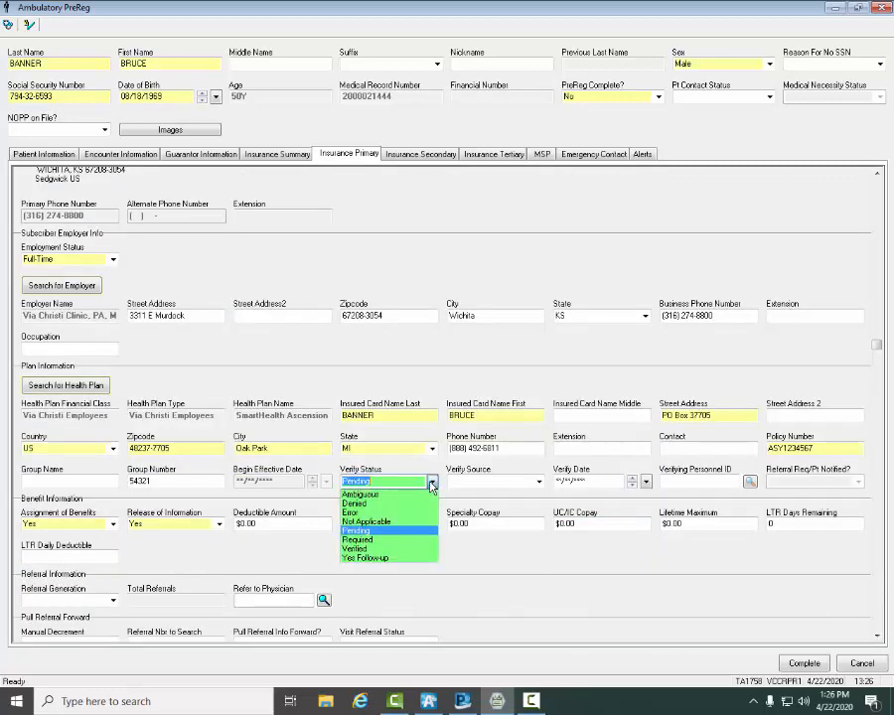
click(367, 531)
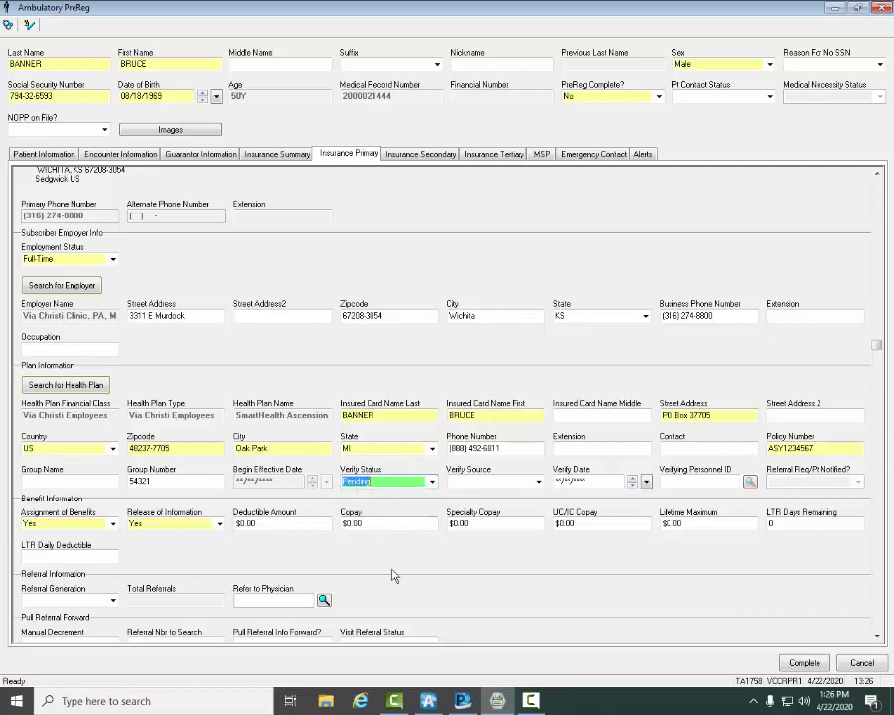
click(397, 564)
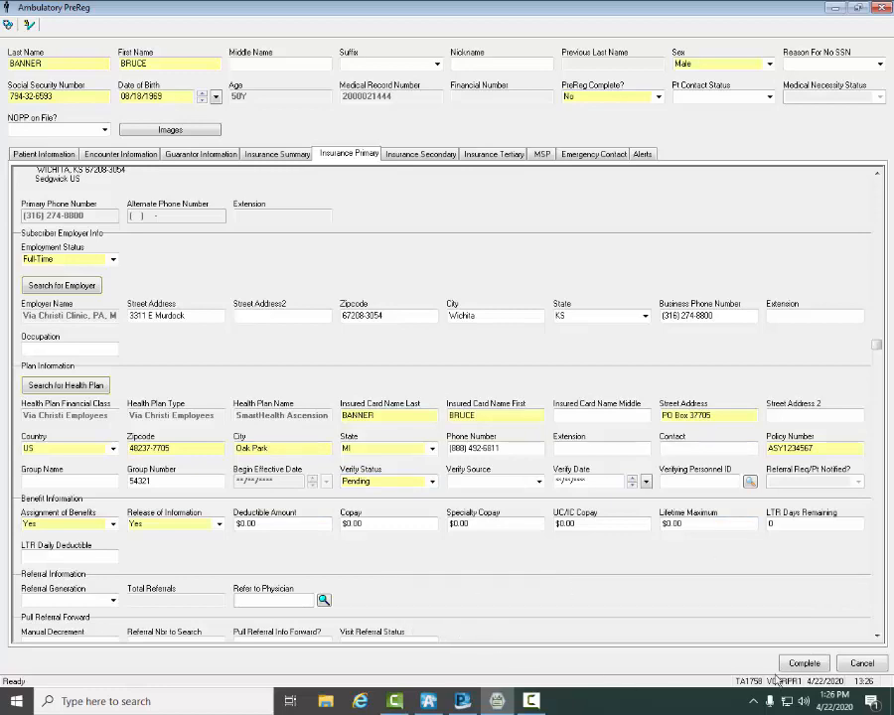
Step: Complete the ambulatory pre-registration and acknowledge the assigned financial number
click(808, 664)
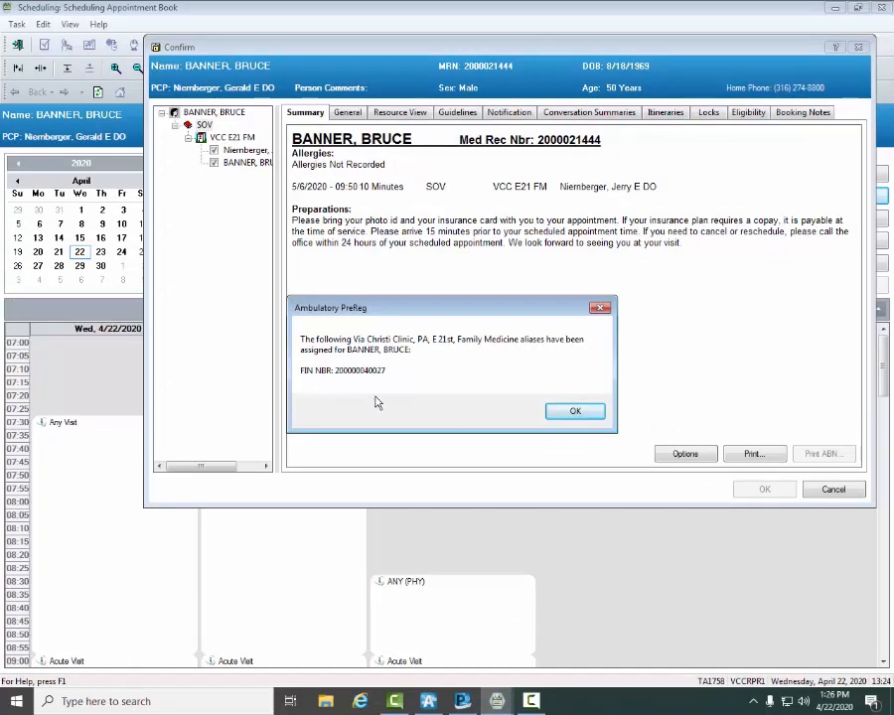
click(572, 411)
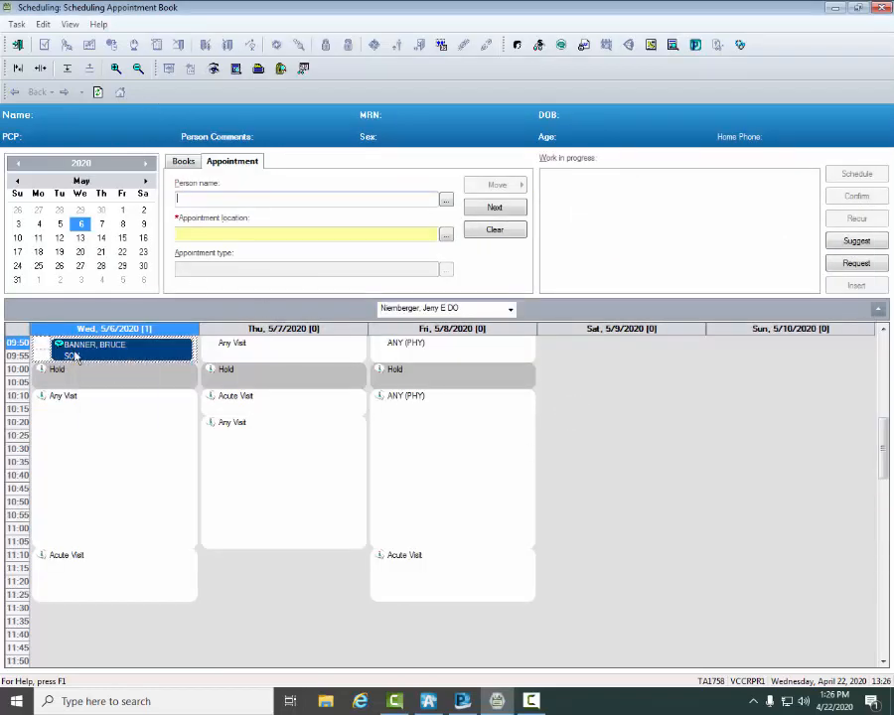
mouse_move(75, 357)
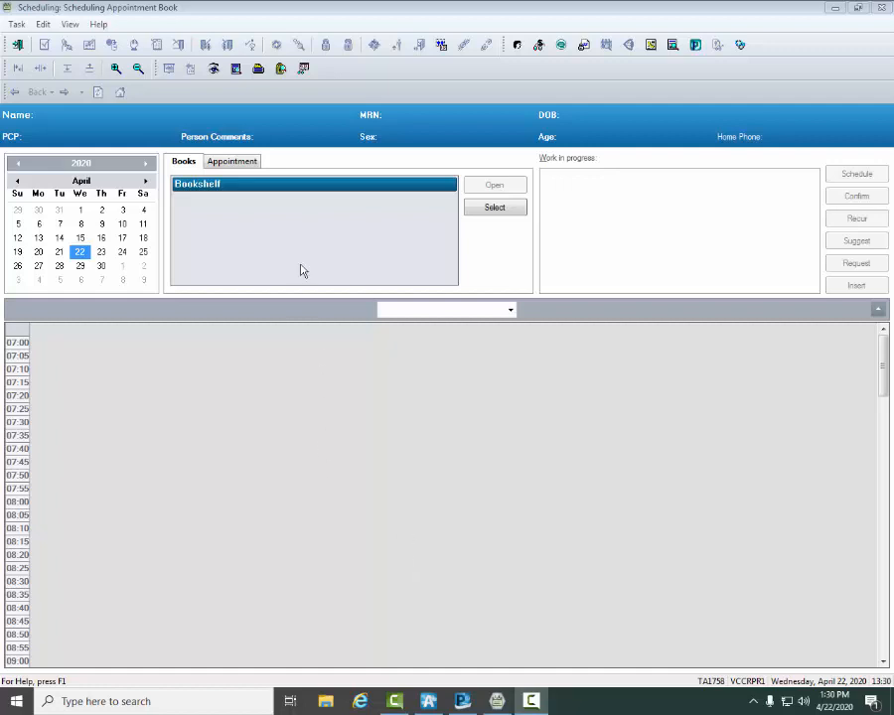
Step: Start a new appointment and select its patient through a wildcard person search by partial last name and date of birth
click(226, 165)
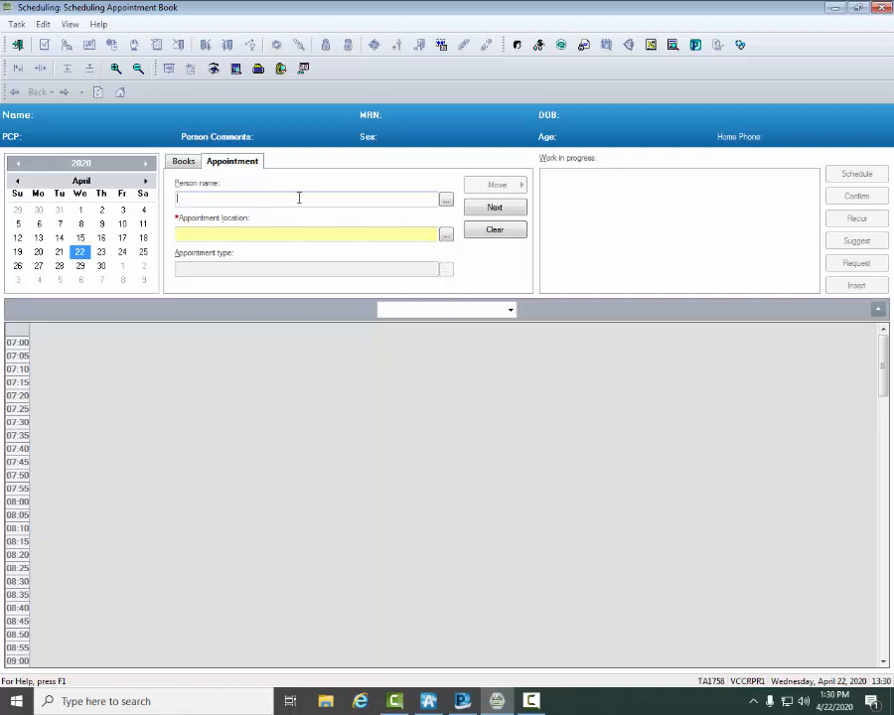
click(447, 201)
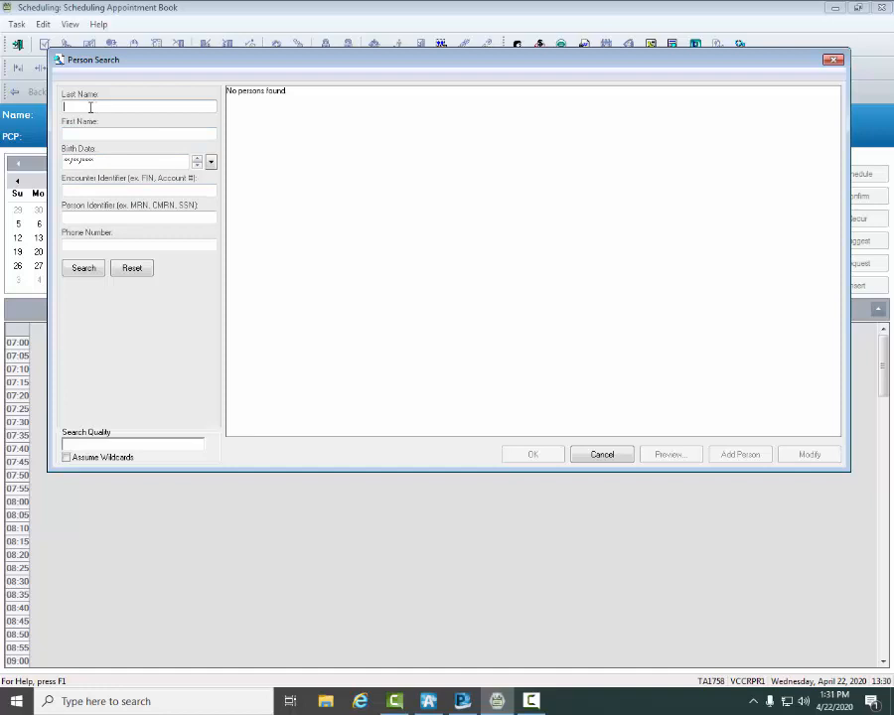
text(DAN)
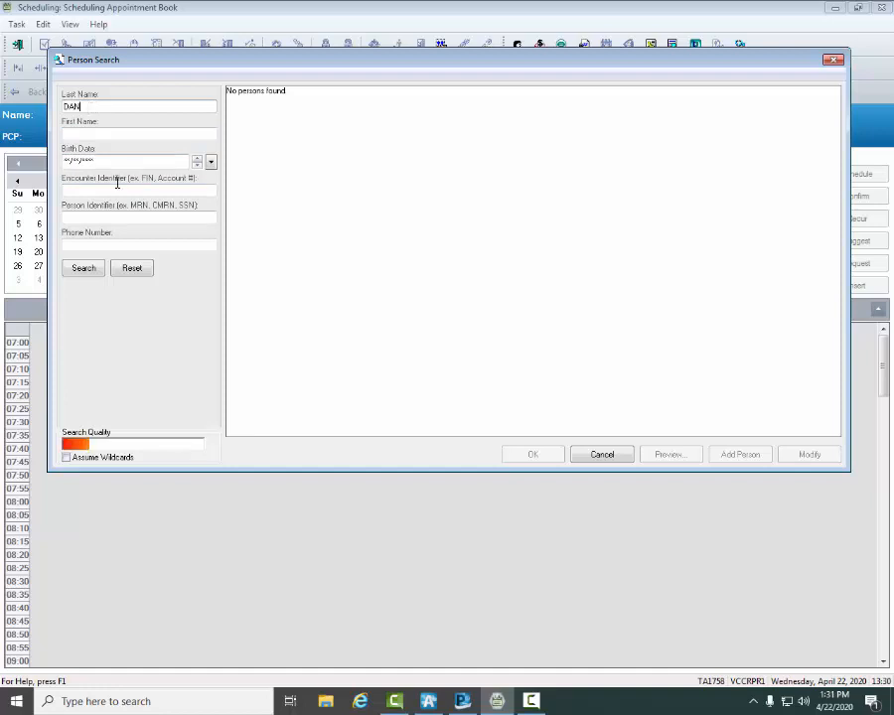
click(88, 159)
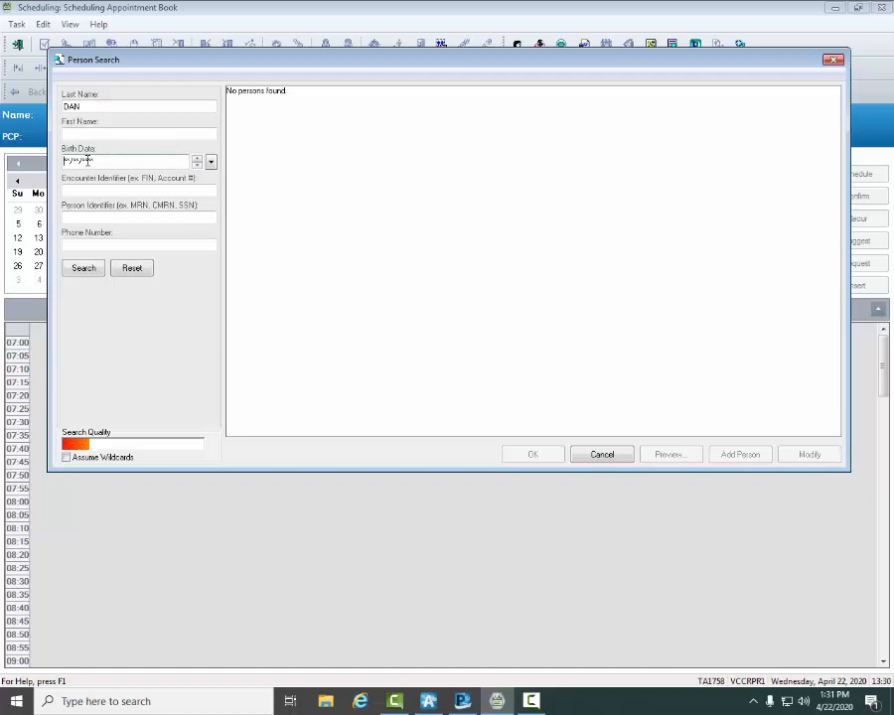
click(69, 457)
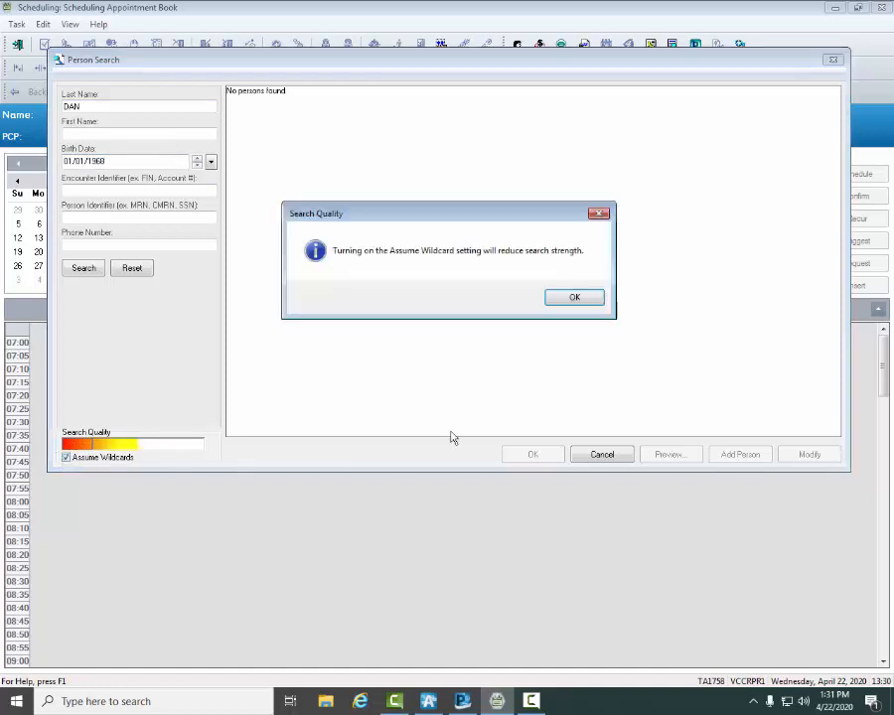
click(575, 303)
click(82, 268)
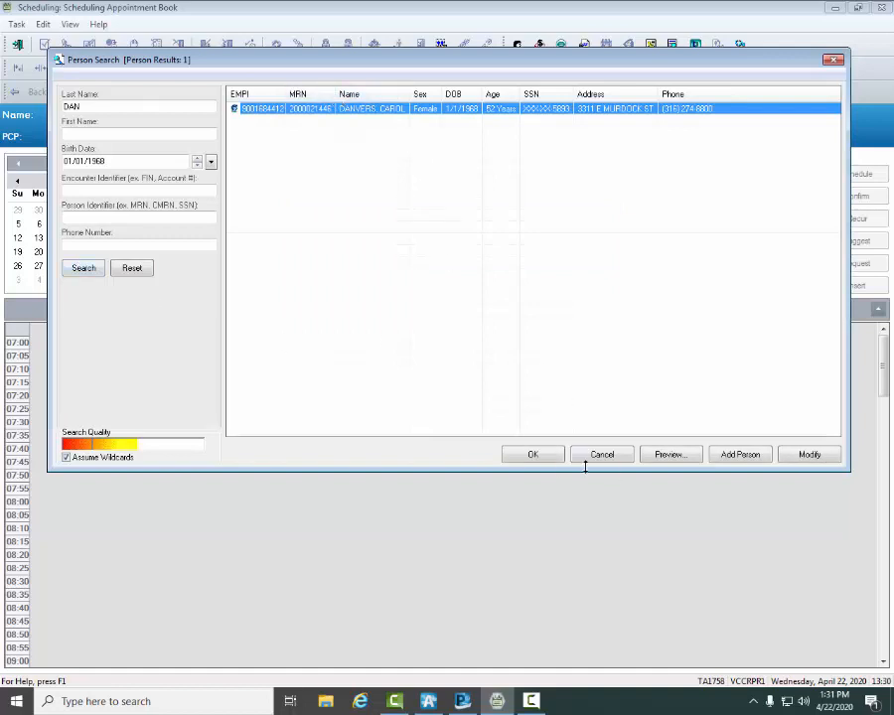
click(533, 455)
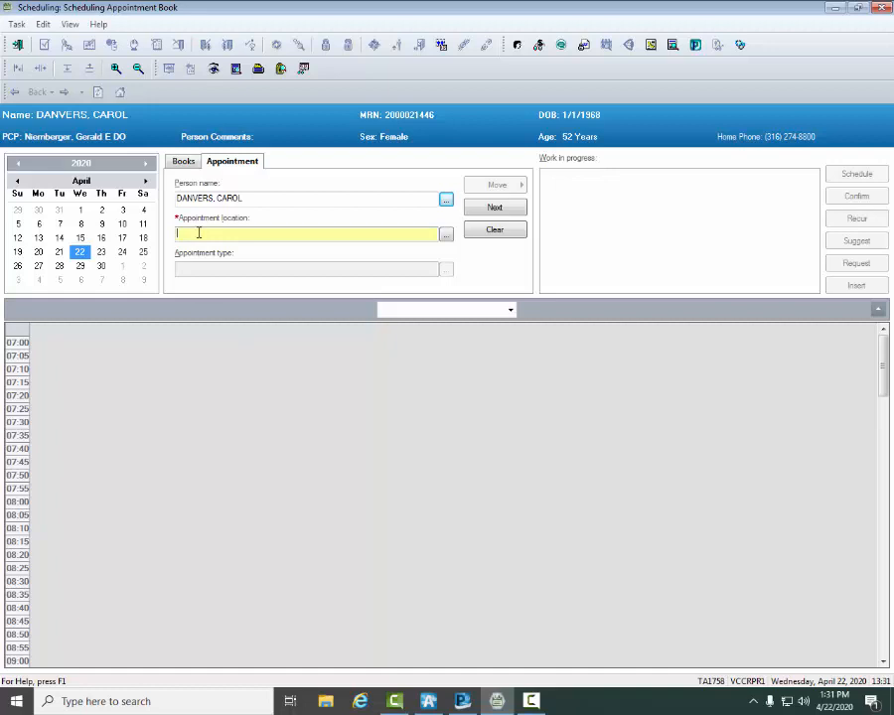
Step: Set the appointment location to VCC E21 FM and the appointment type to SOV
text(VCC E 21)
key(Tab)
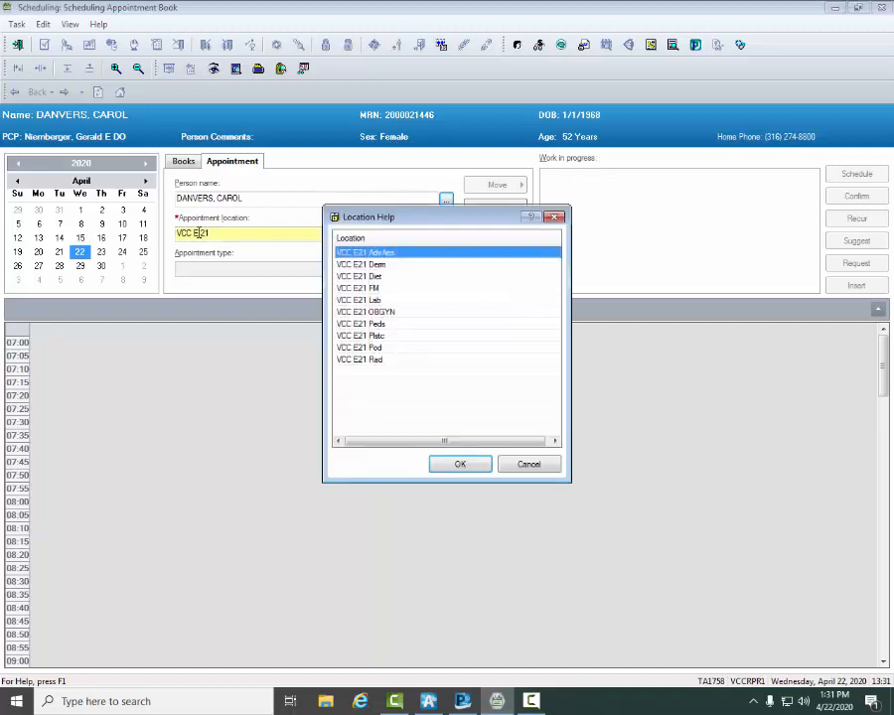
click(362, 288)
click(458, 464)
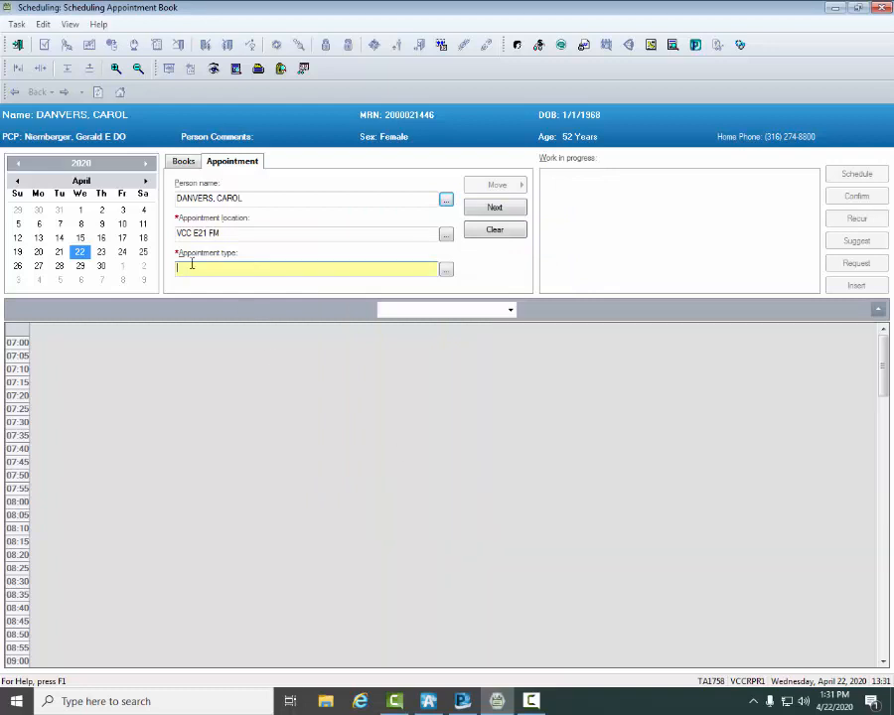
text(SOV)
key(Tab)
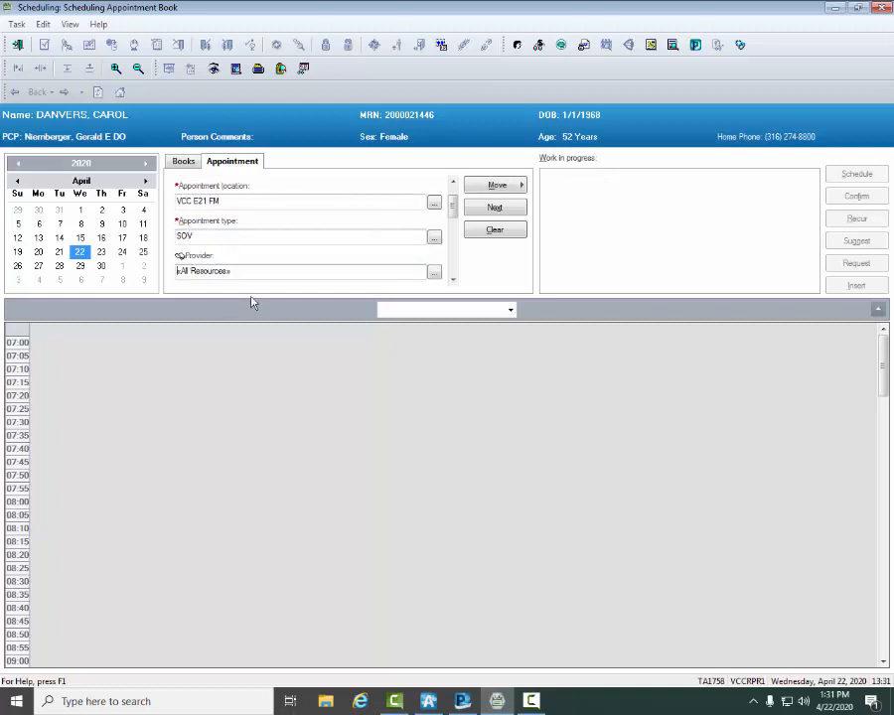
Step: Replace the All Resources provider entry for the new appointment with the patient's primary care provider, found by partial last name
text(NIER)
key(Tab)
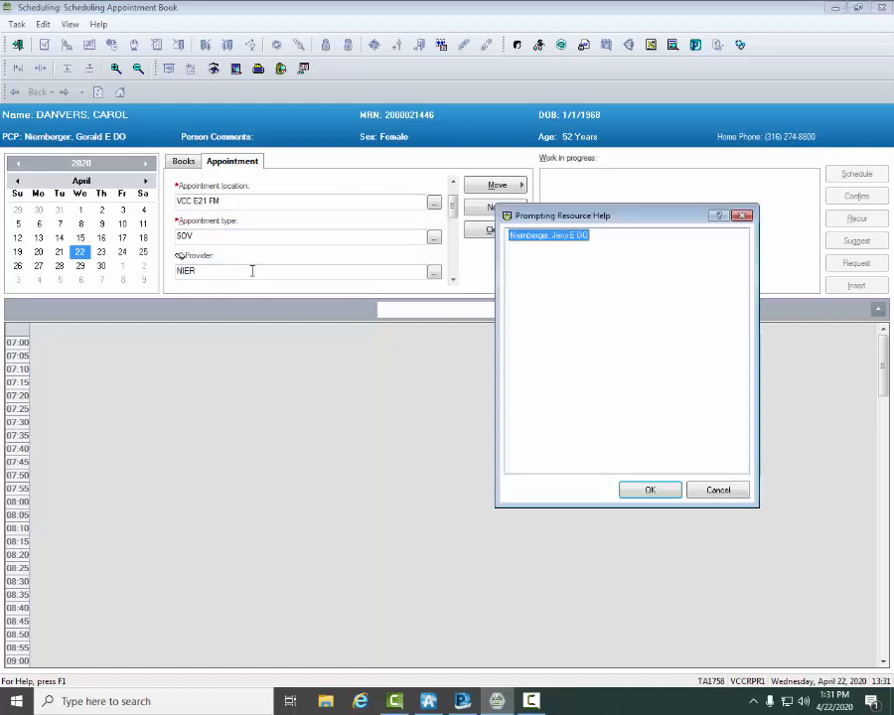
key(Return)
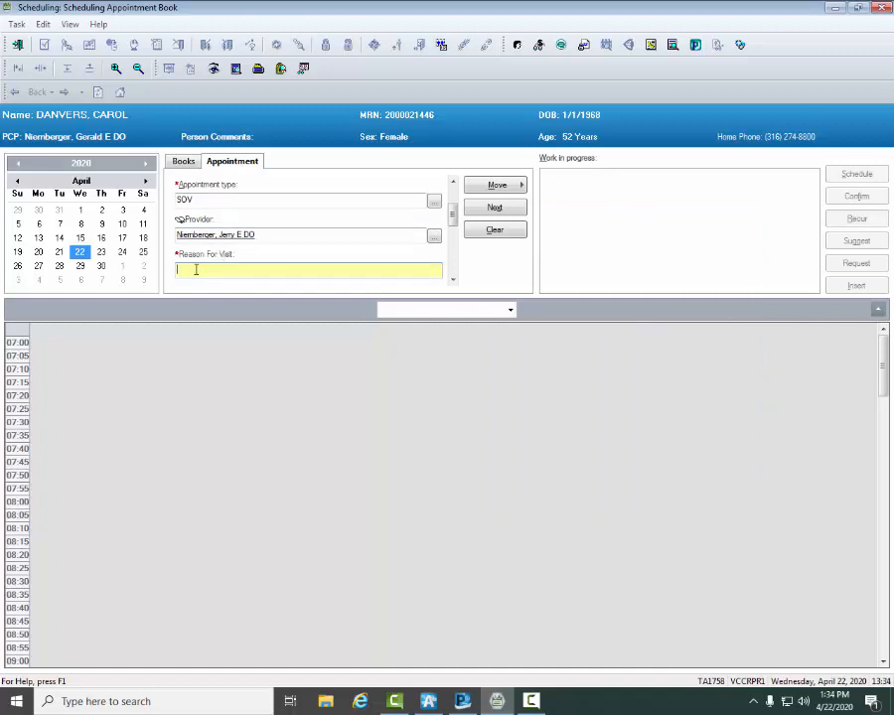
Step: Enter ABSCESS RECHECK as the reason for visit and set the appointment reminder to Yes, Primary Phone
text(ABS)
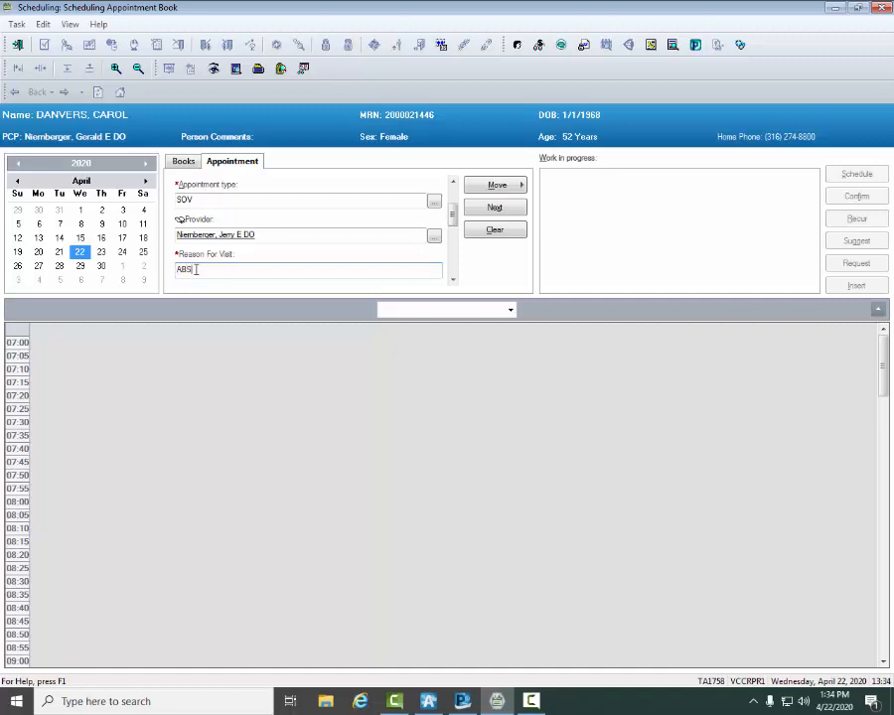
text(CESS RECHECK)
key(Tab)
click(453, 280)
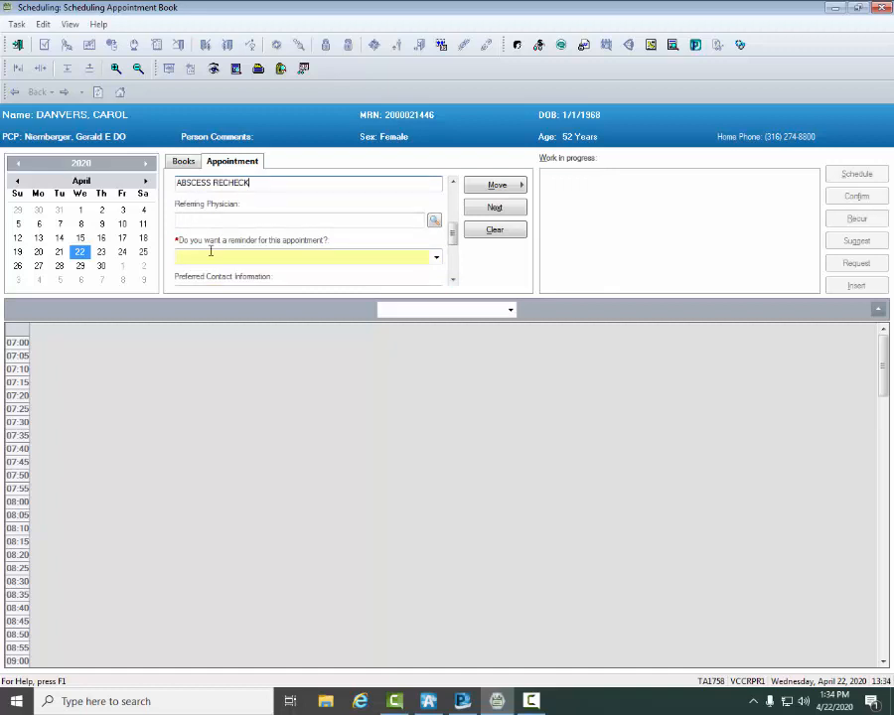
click(436, 259)
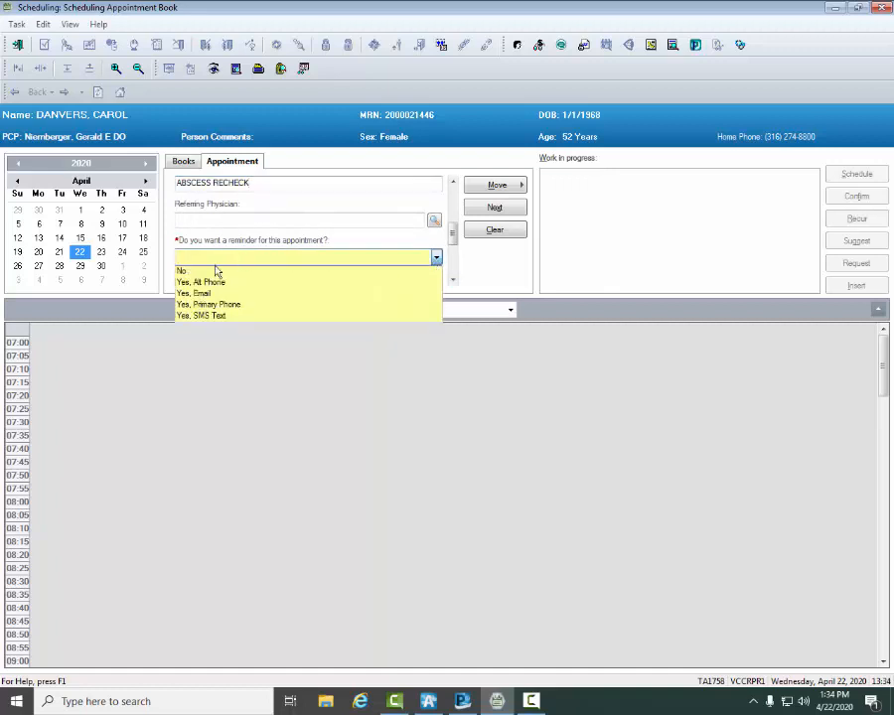
click(211, 304)
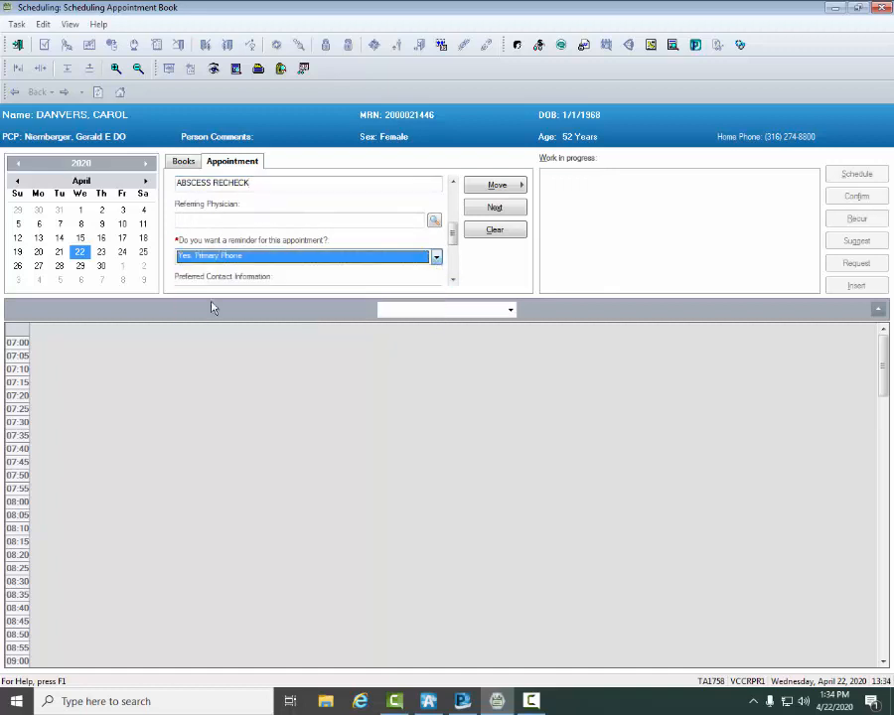
Step: Set the preferred language to English and move the appointment into work in progress
click(452, 280)
click(452, 281)
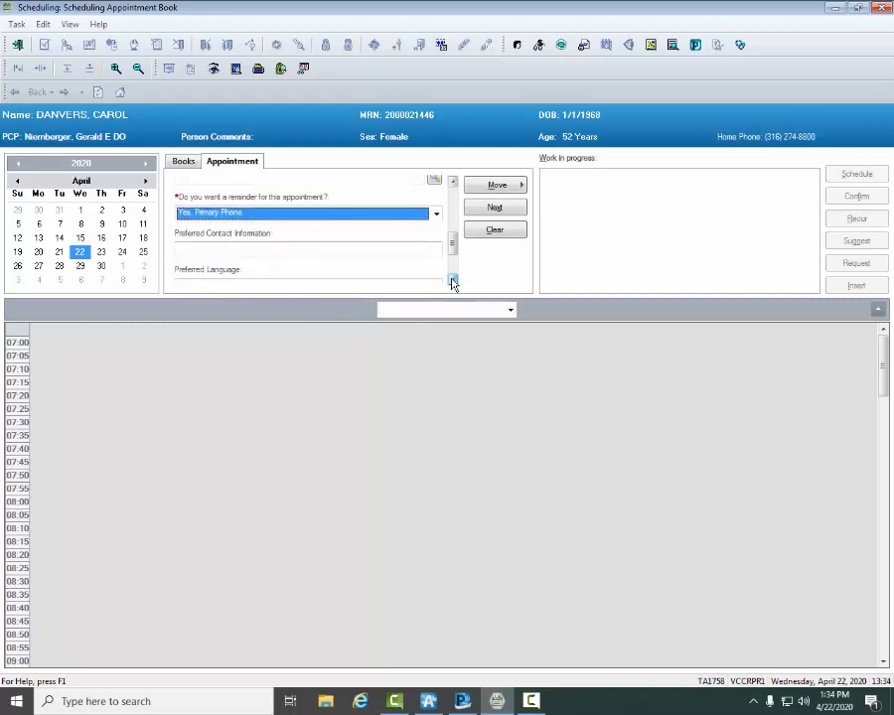
click(452, 282)
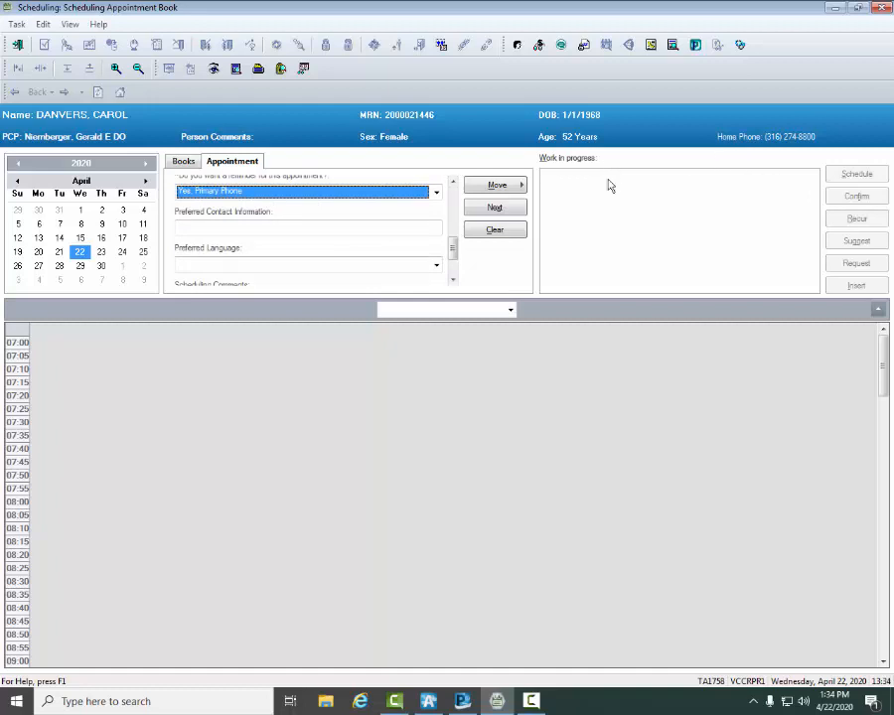
click(425, 267)
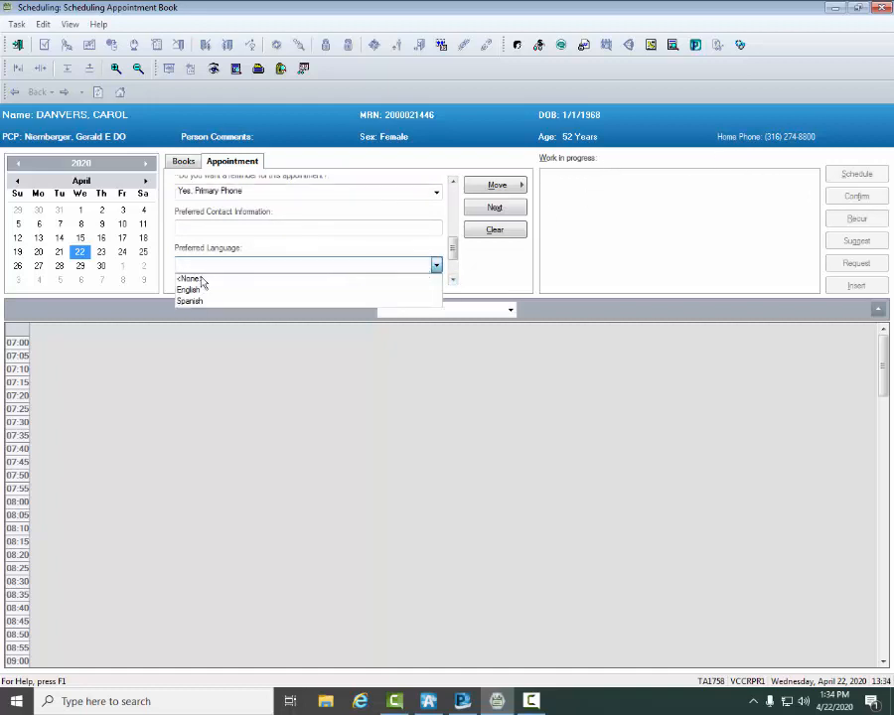
click(196, 289)
click(452, 279)
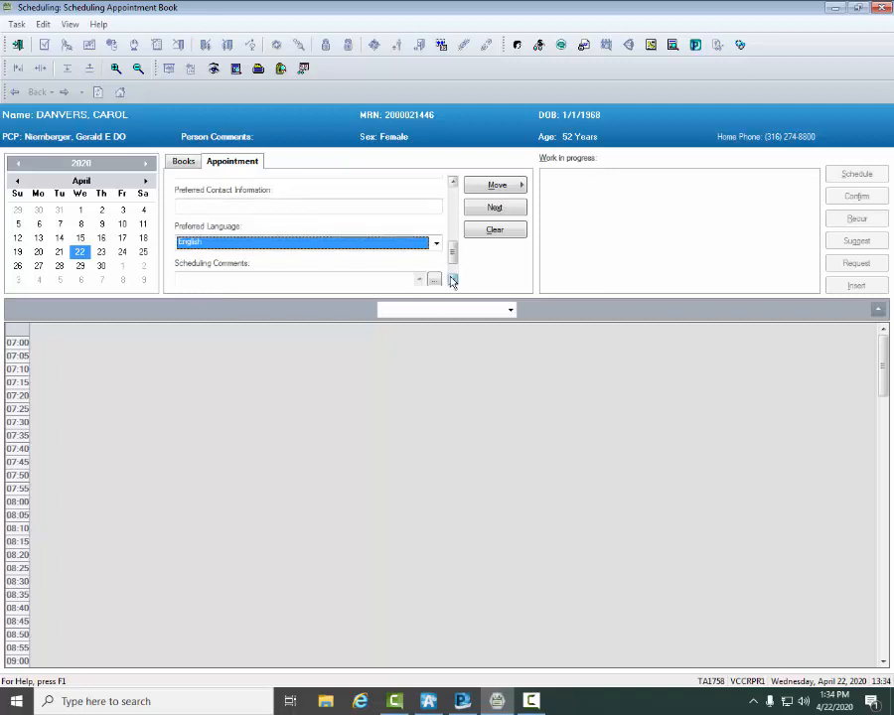
click(452, 279)
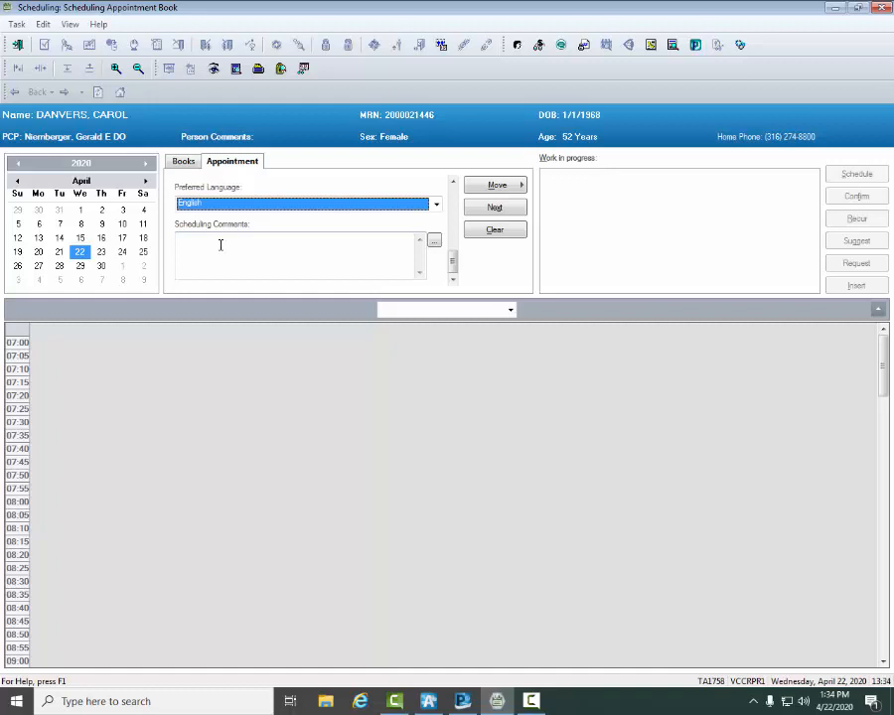
click(496, 185)
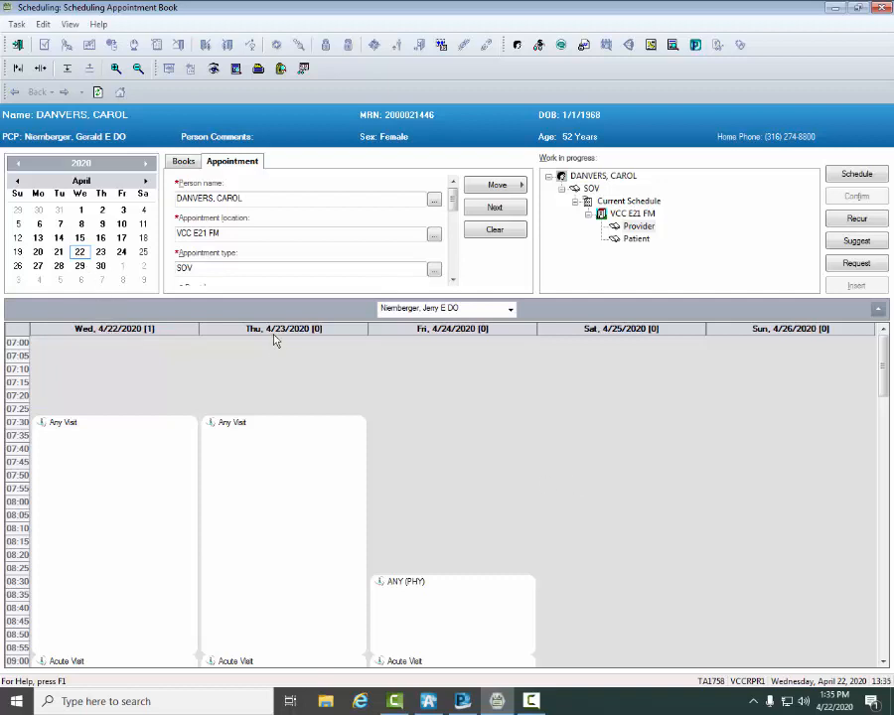
Step: Schedule the SOV in the provider's Thursday 4/23/2020 09:20 Any Visit slot and confirm the appointment
click(884, 663)
click(883, 664)
click(883, 663)
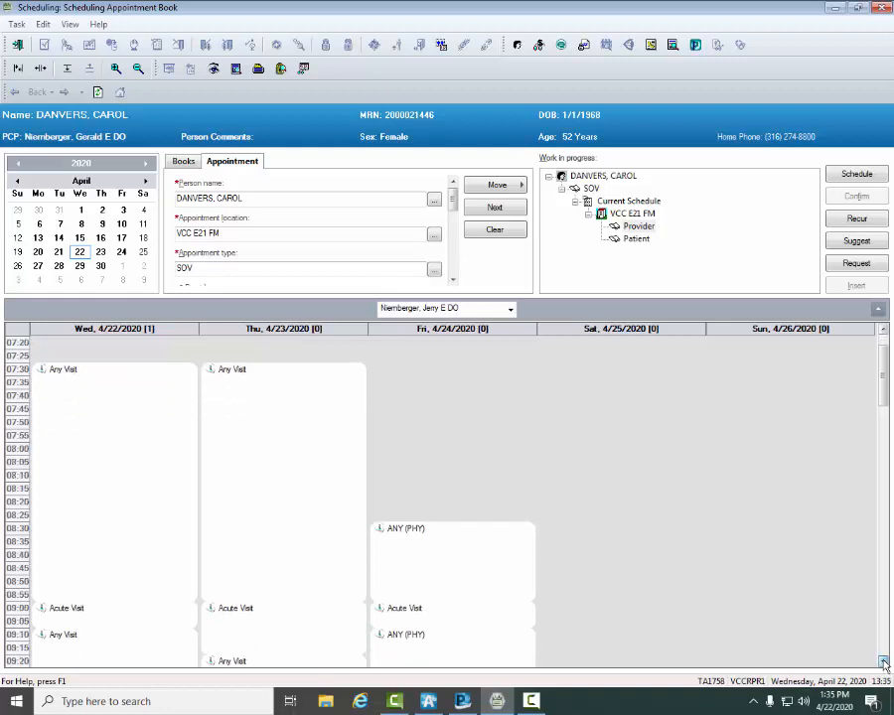
click(883, 664)
click(883, 664)
click(883, 663)
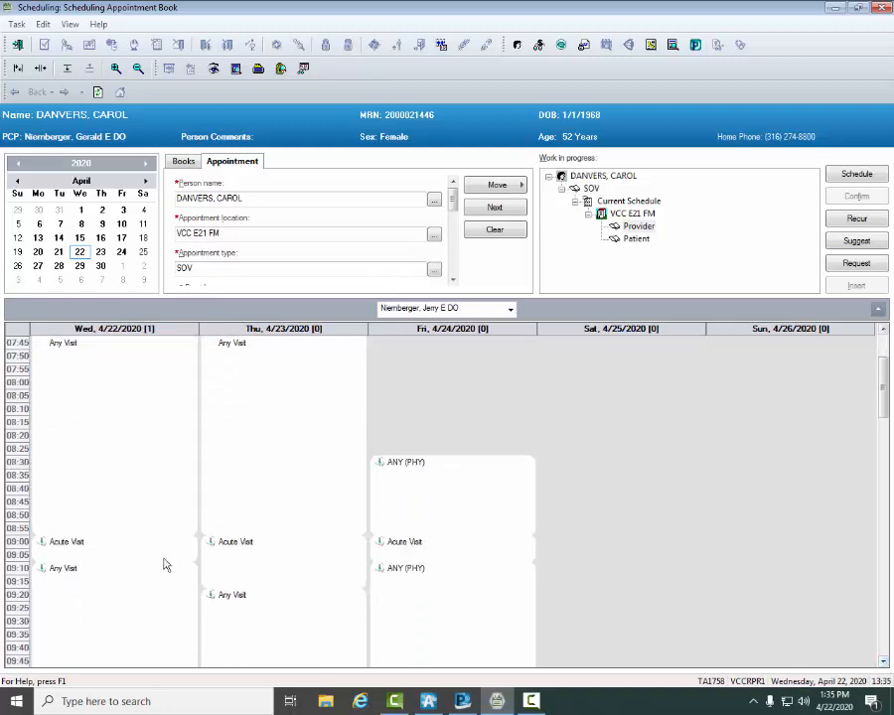
mouse_move(230, 547)
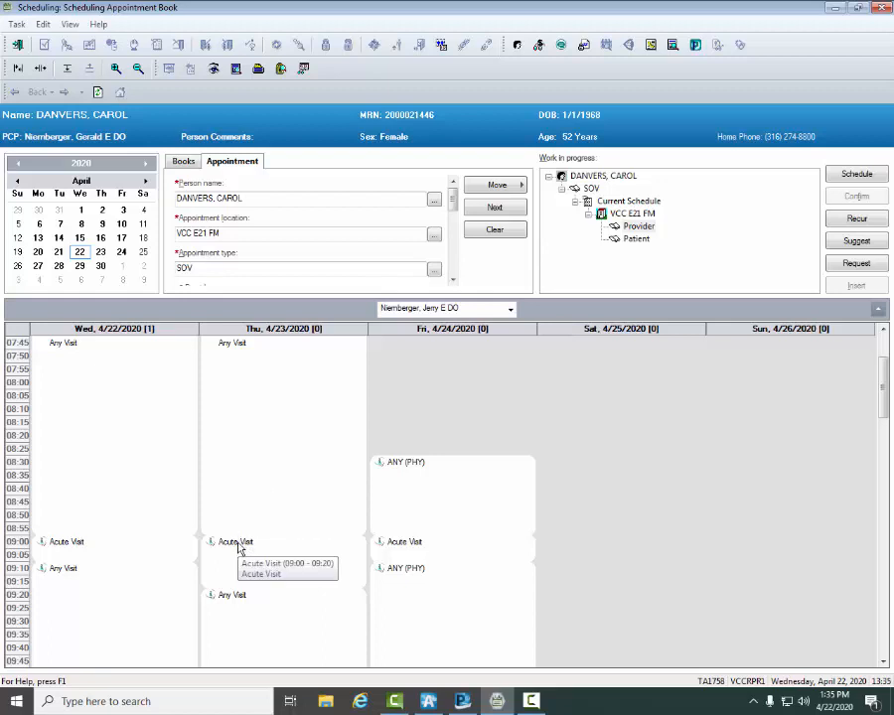
mouse_move(236, 601)
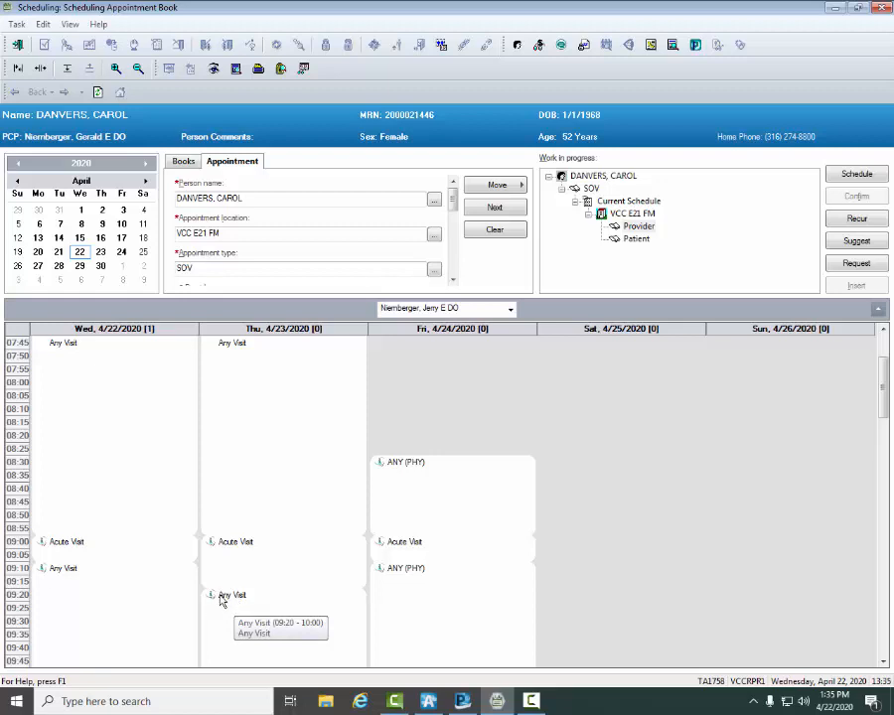
click(641, 228)
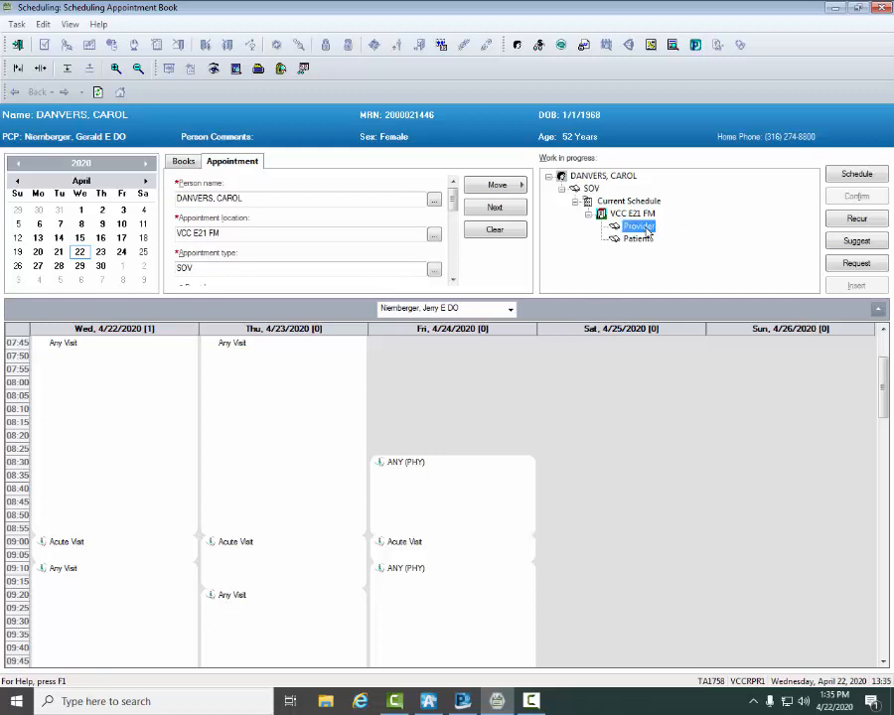
drag(646, 231, 265, 600)
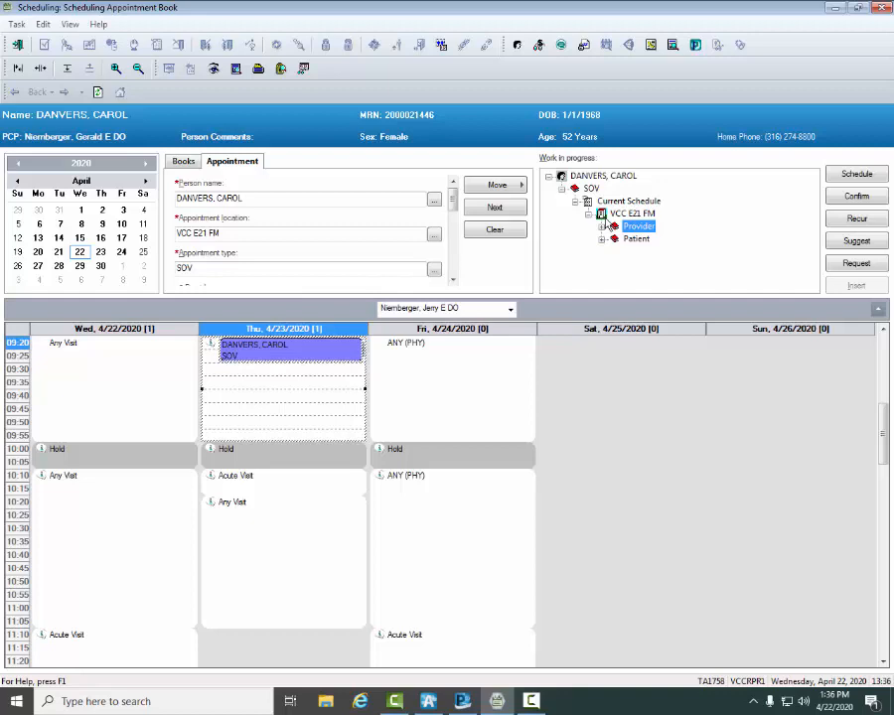
click(865, 198)
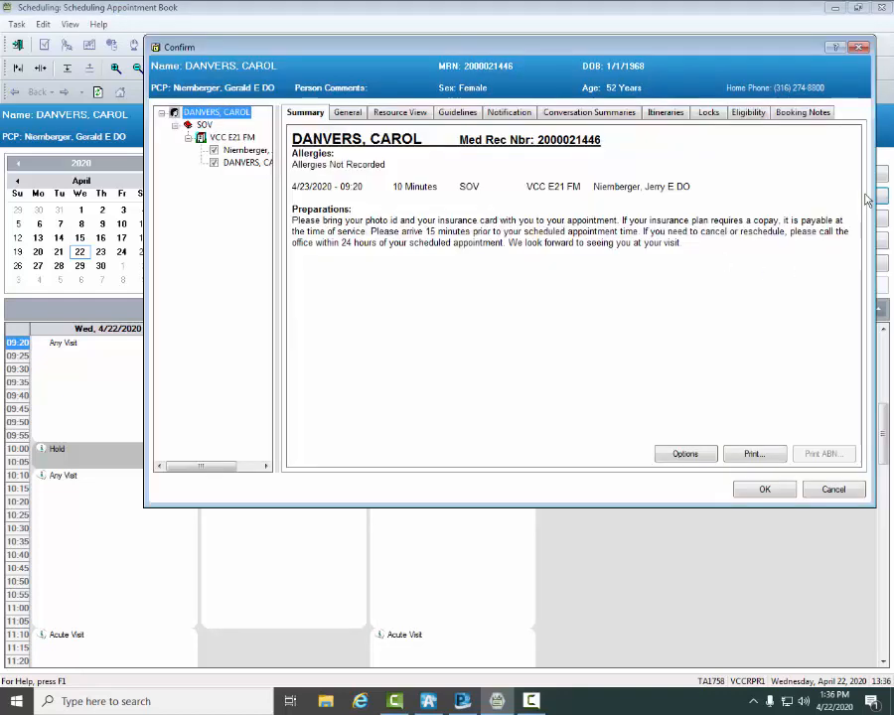
click(763, 488)
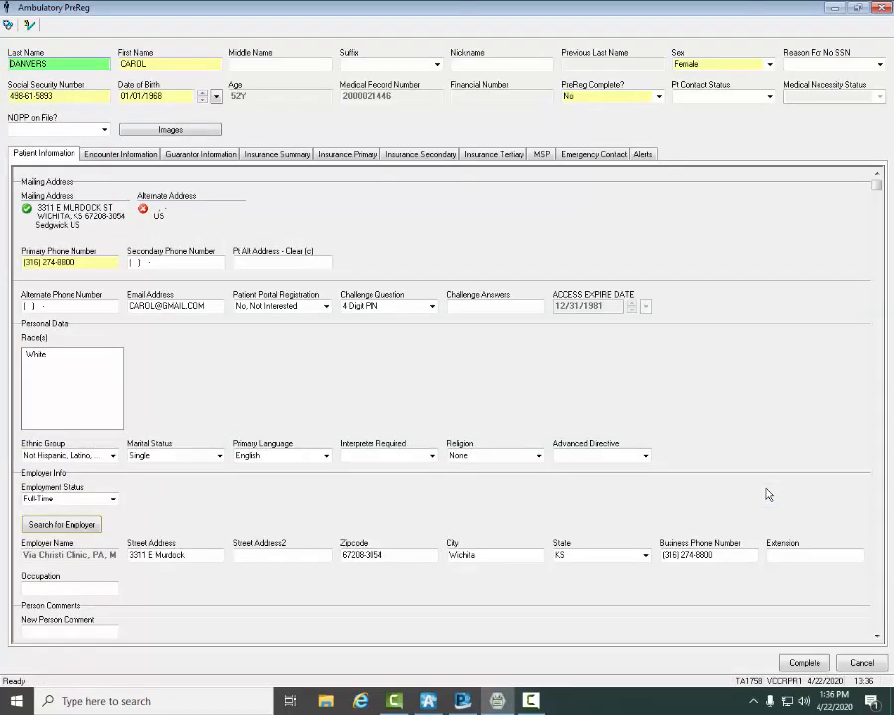
Step: Set Verified PCP to Yes in the pre-registration's encounter information
click(107, 154)
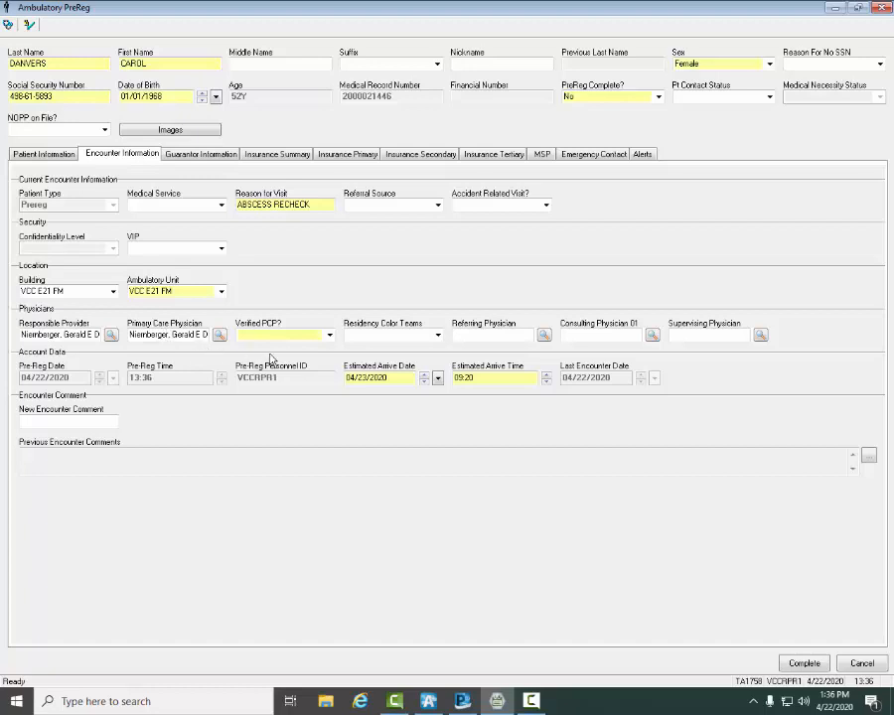
click(328, 336)
click(246, 354)
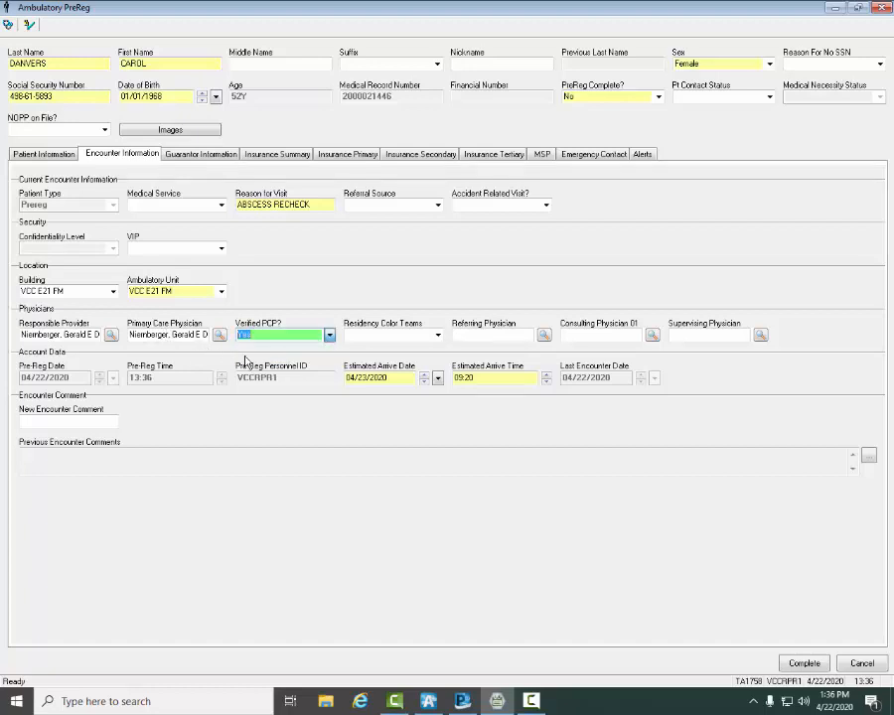
Step: Check the primary insurance's verify status, then complete the pre-registration and acknowledge the assigned financial number
click(335, 157)
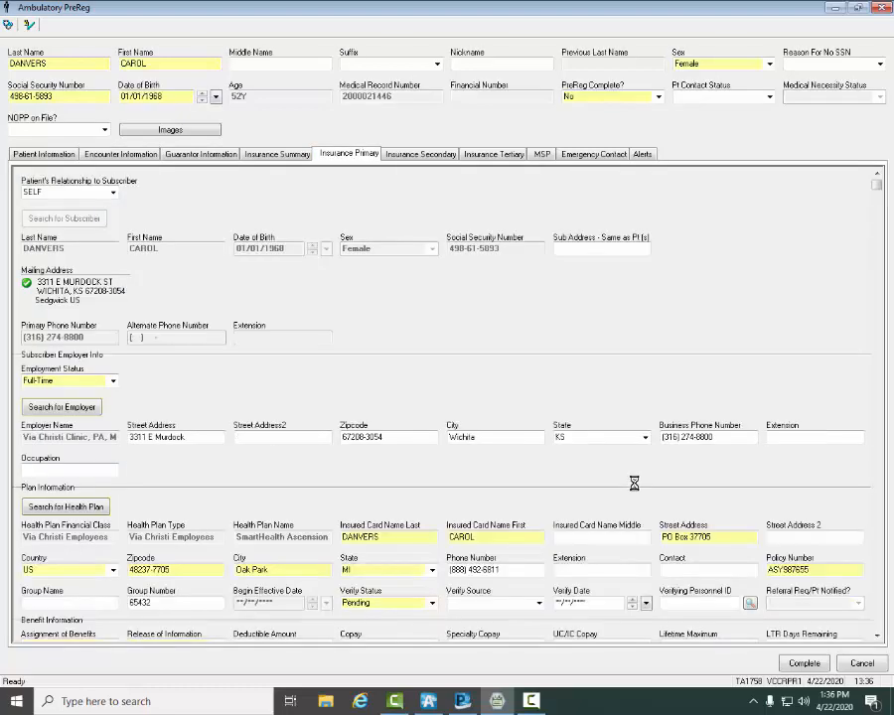
click(432, 603)
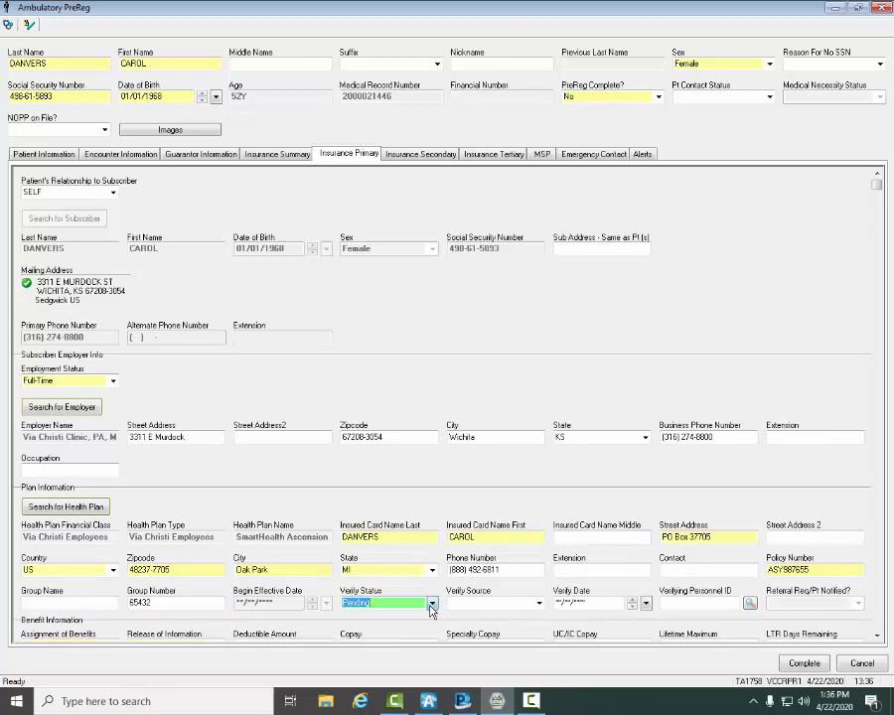
click(431, 603)
click(432, 603)
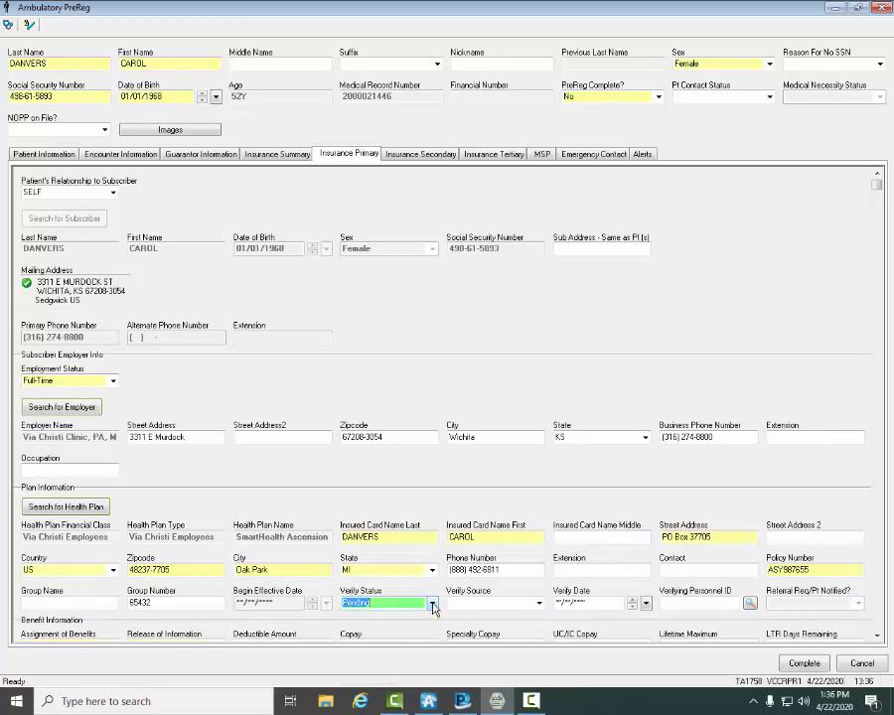
click(807, 664)
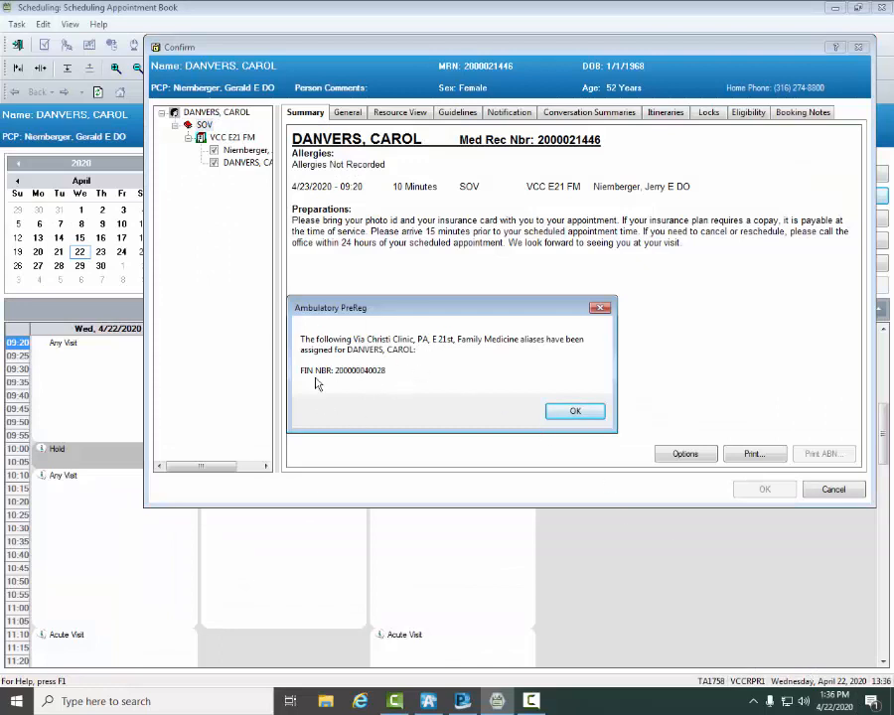
click(572, 410)
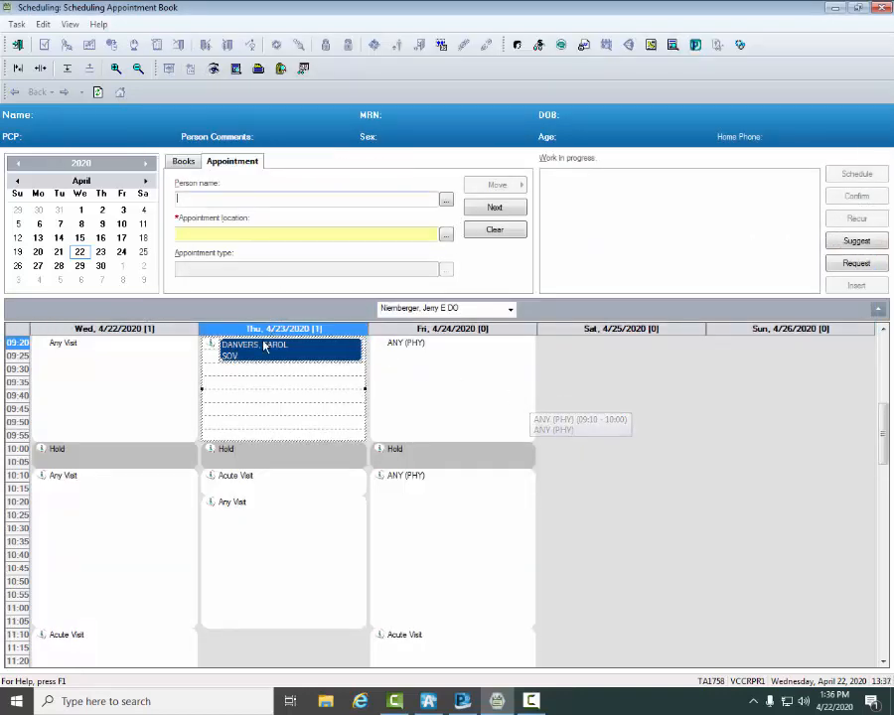
mouse_move(264, 358)
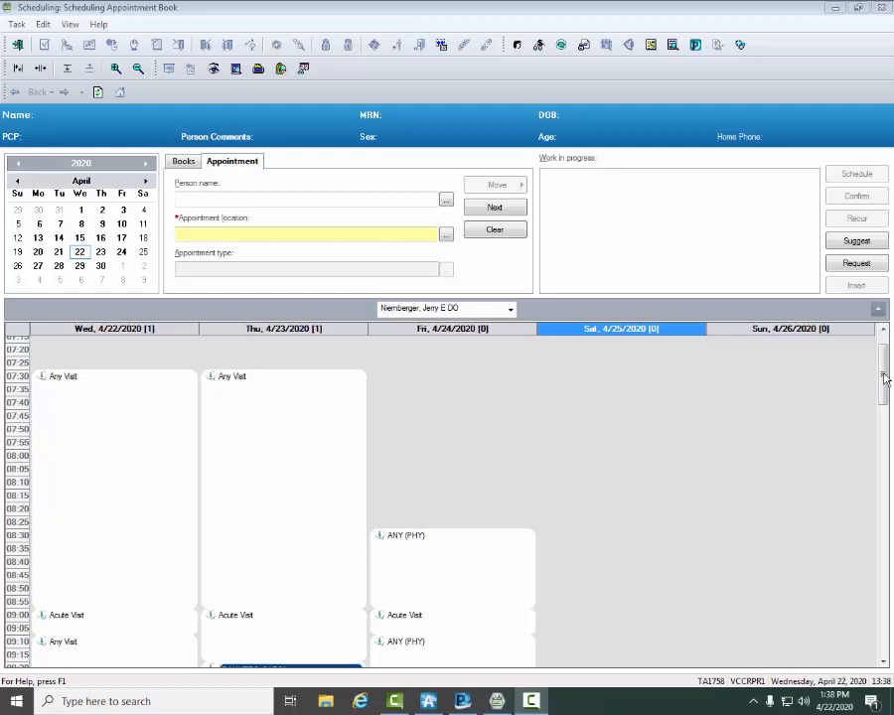
drag(883, 402, 883, 578)
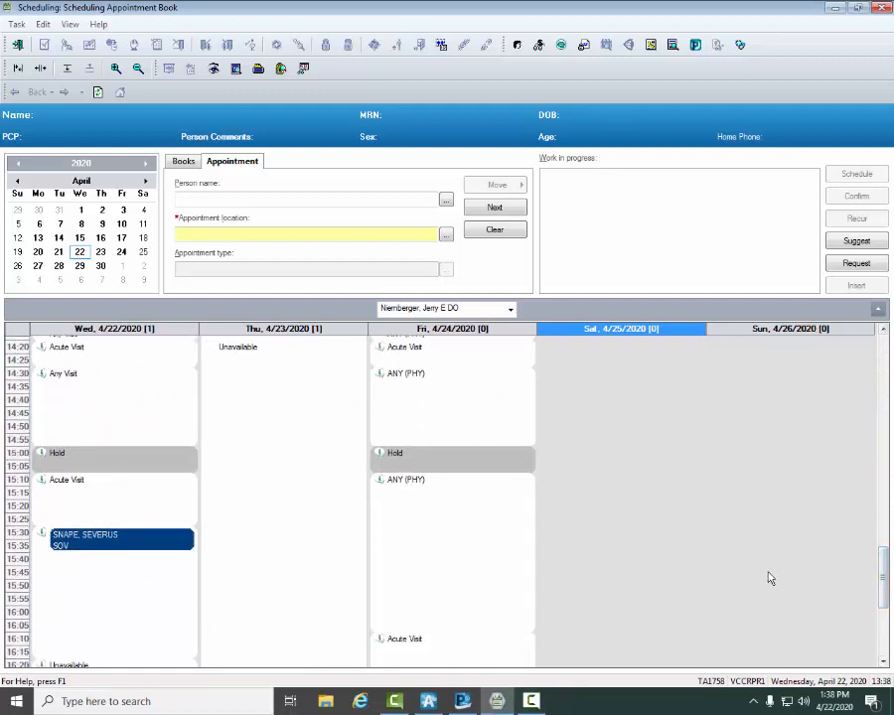
Step: Search for the next patient by partial last name and birth date and select the match for a new appointment
mouse_move(113, 548)
click(446, 202)
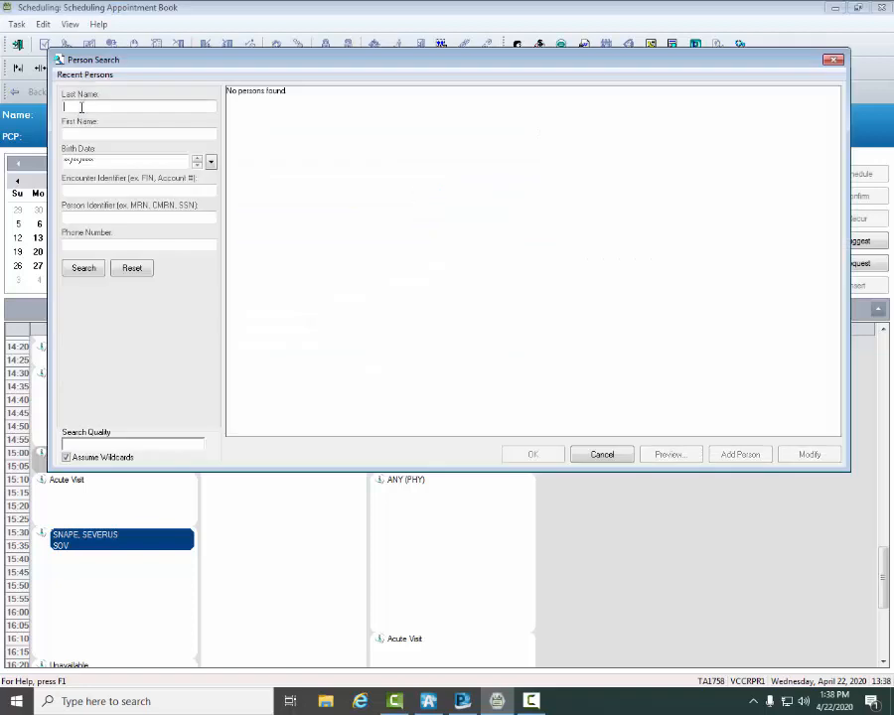
text(PAR)
click(95, 162)
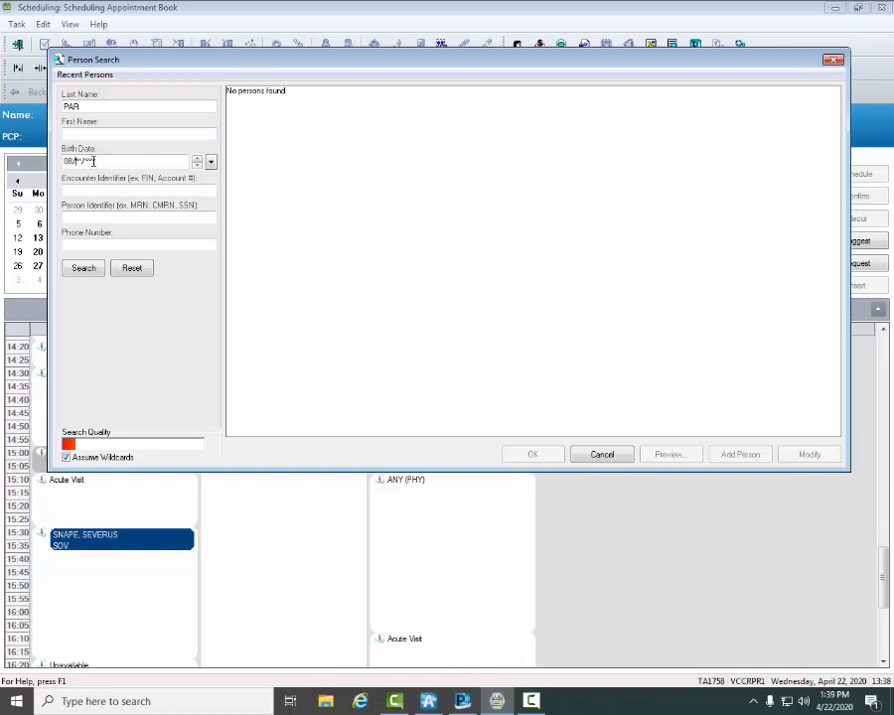
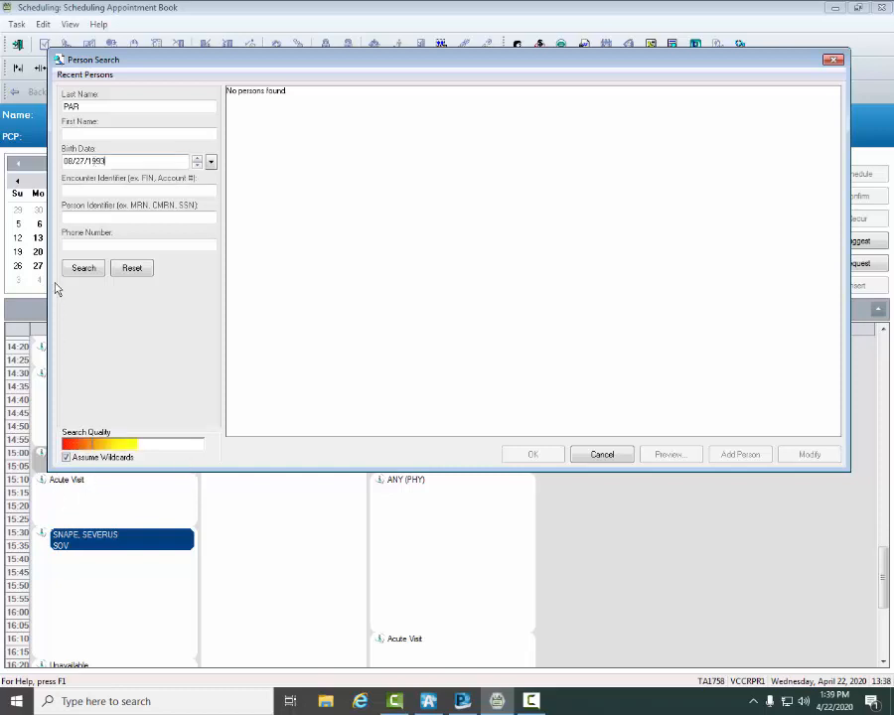
click(85, 268)
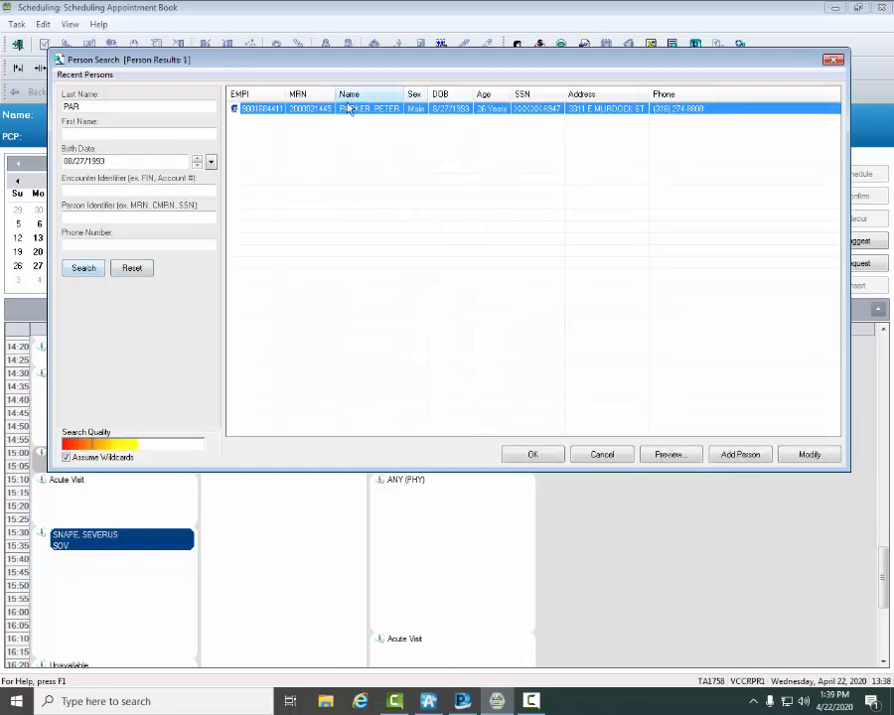
click(544, 458)
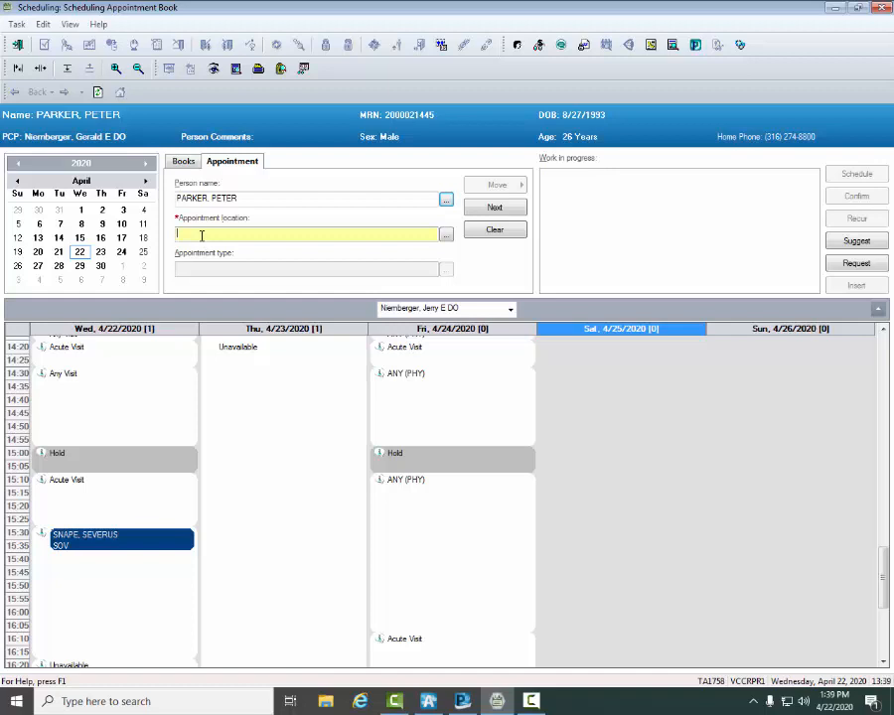
Step: Enter VCC E21 FM as the new appointment's location and SOV as its type
text(VCC)
text( ET)
text(1)
text( FM)
key(Tab)
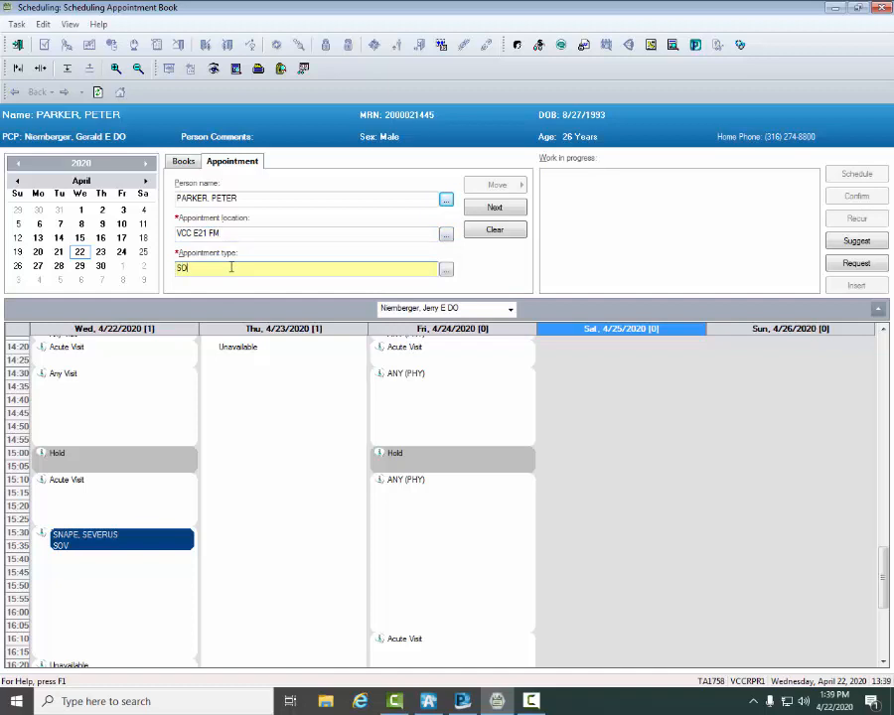
click(447, 271)
Step: Replace the All Resources provider entry with the patient's primary care provider, looked up by partial last name
click(239, 271)
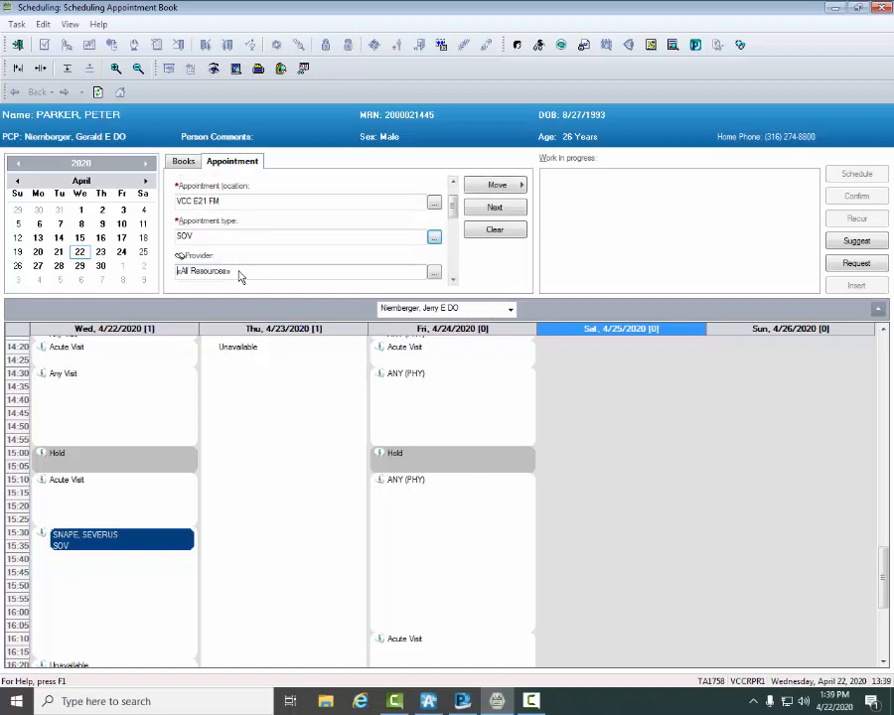
text(NIER)
click(440, 271)
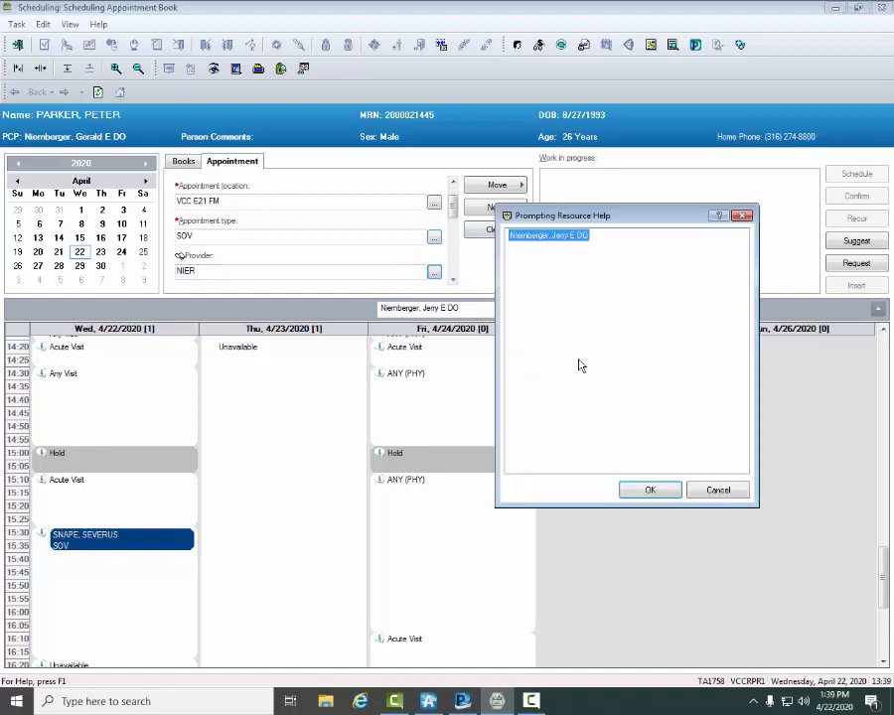
click(656, 488)
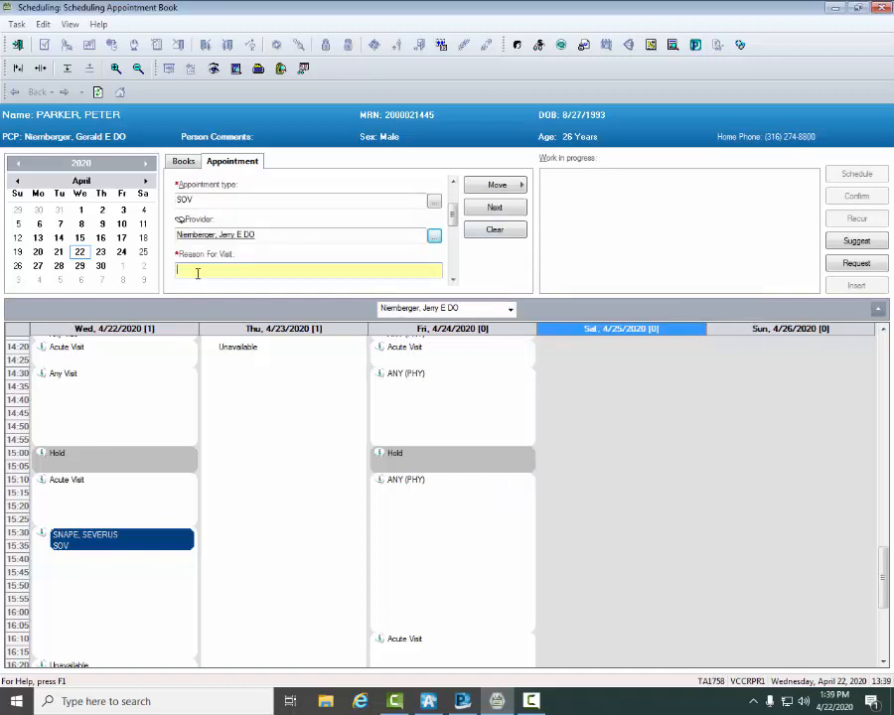
Step: Enter MVA NECK PAIN as the new appointment's reason for visit
text(MVA)
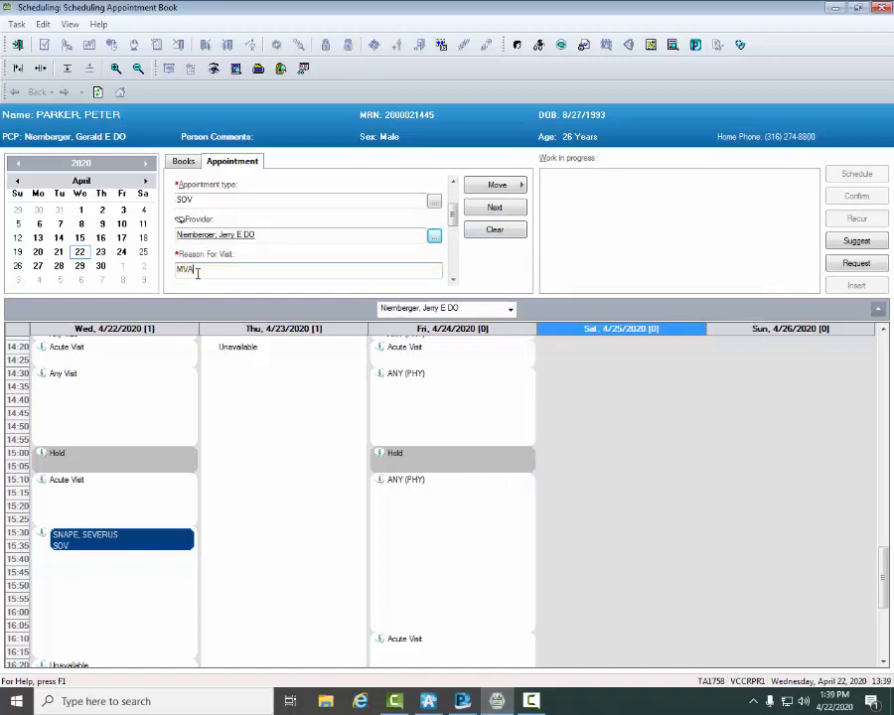
text( NECK PAIN)
Step: Set the appointment reminder to Yes, Primary Phone
click(452, 283)
click(452, 283)
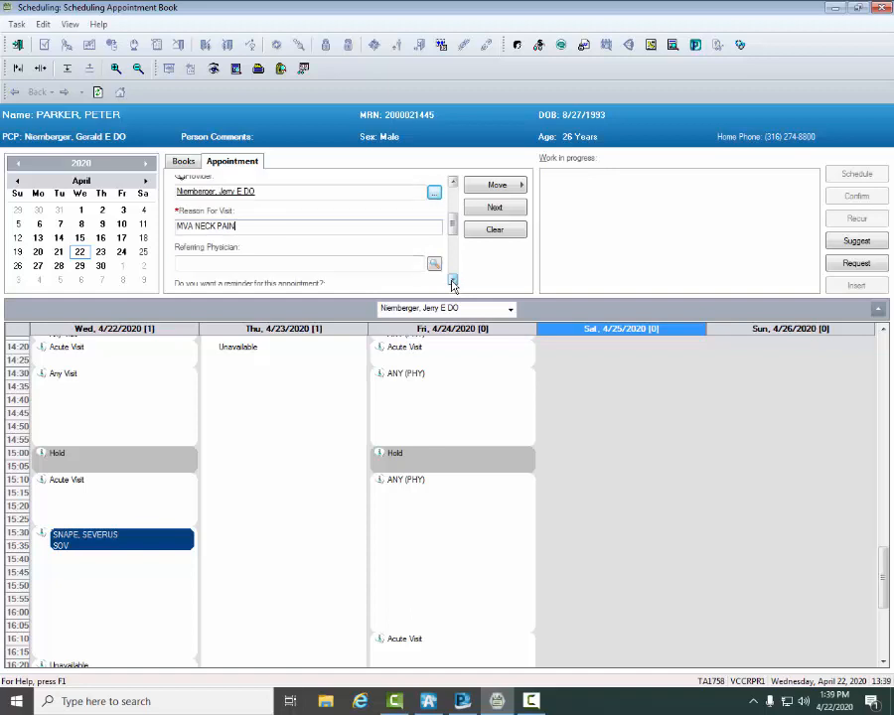
click(452, 283)
click(452, 284)
click(452, 283)
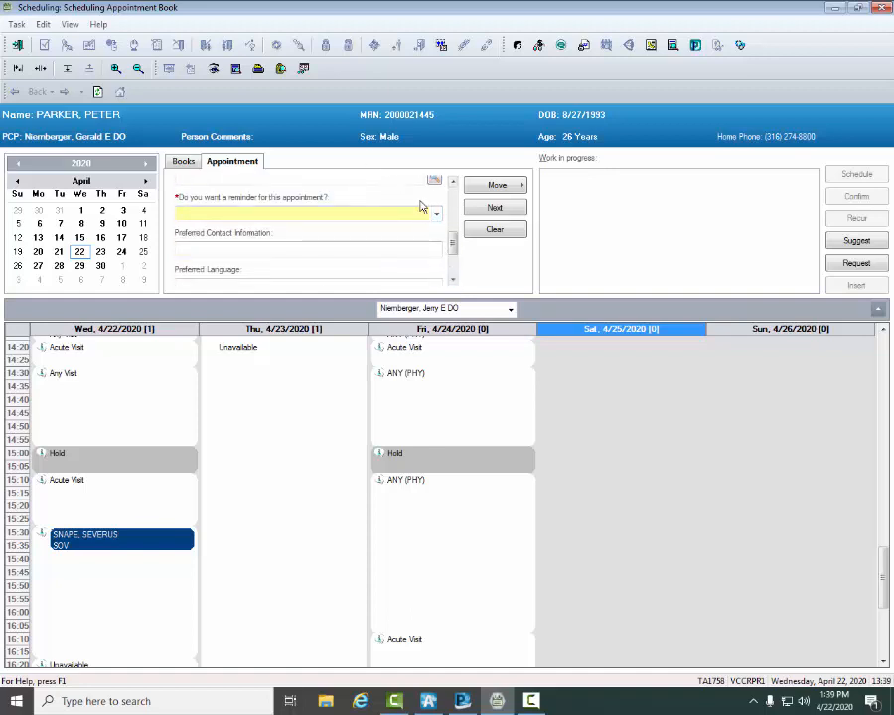
click(452, 182)
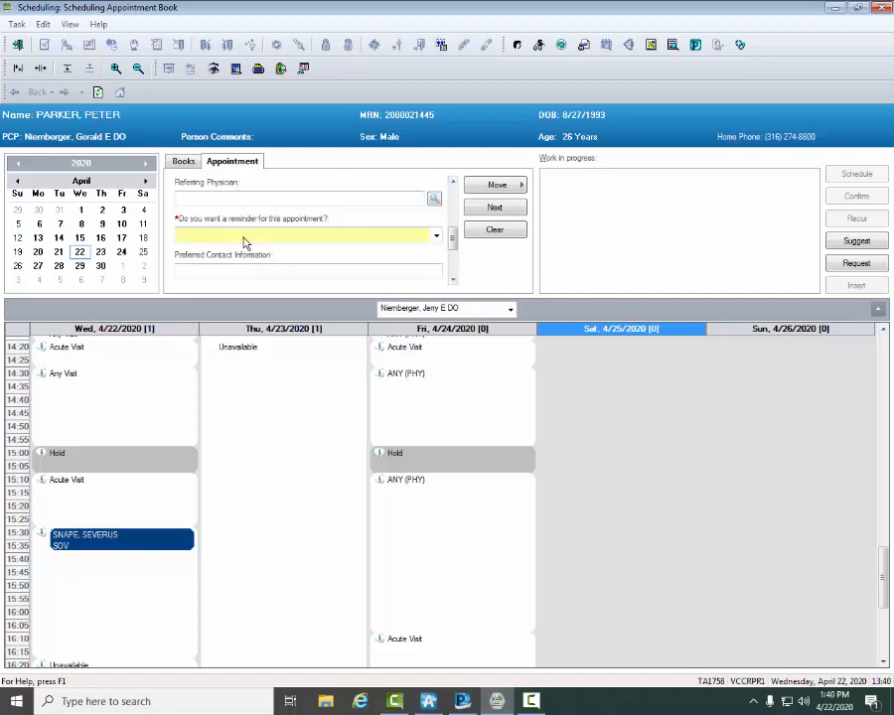
click(435, 236)
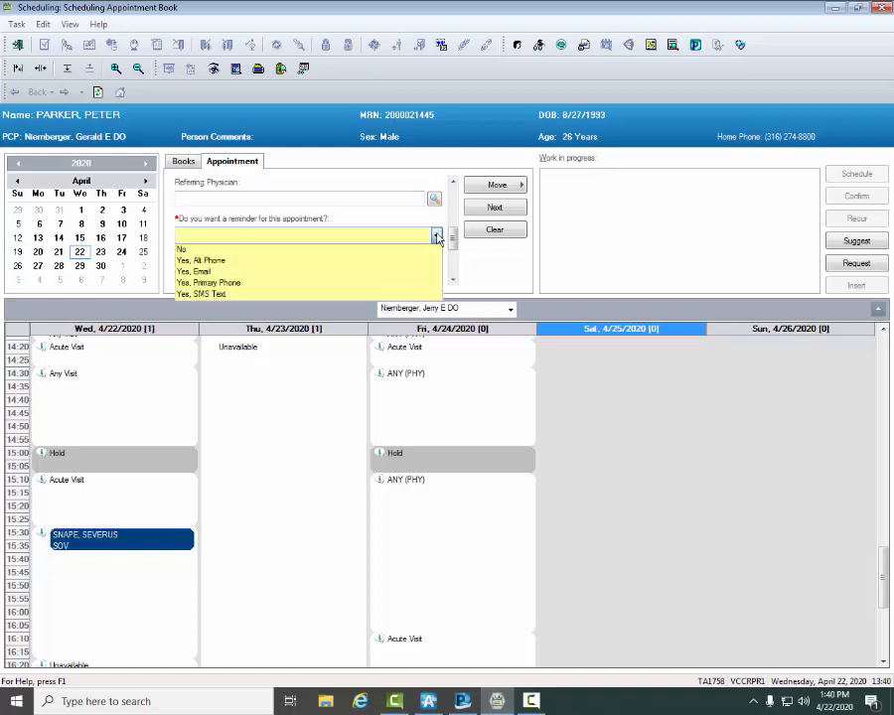
click(211, 282)
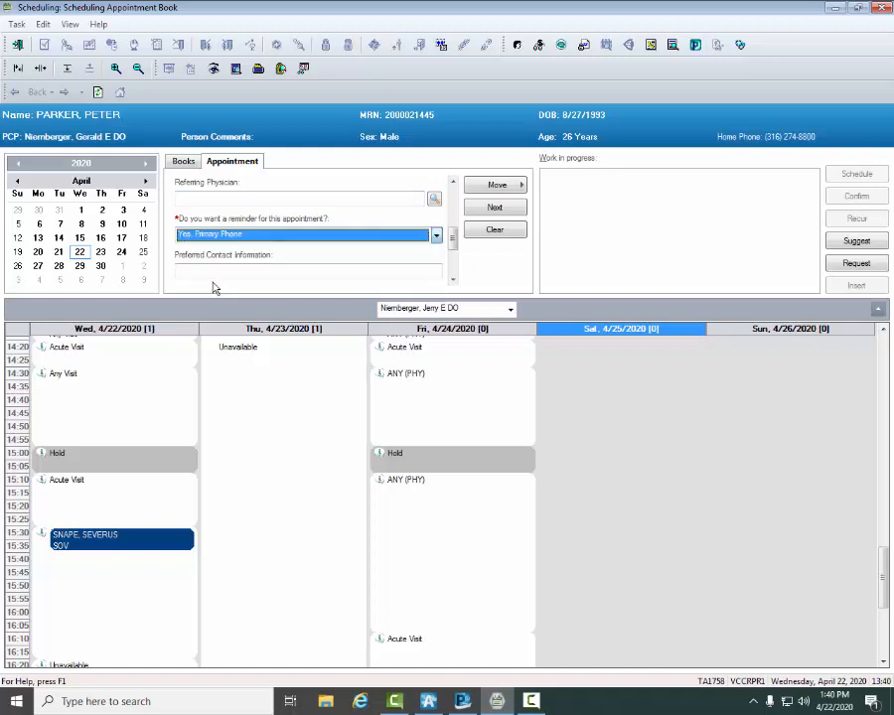
Step: Set the patient's preferred language for the appointment to English
click(453, 281)
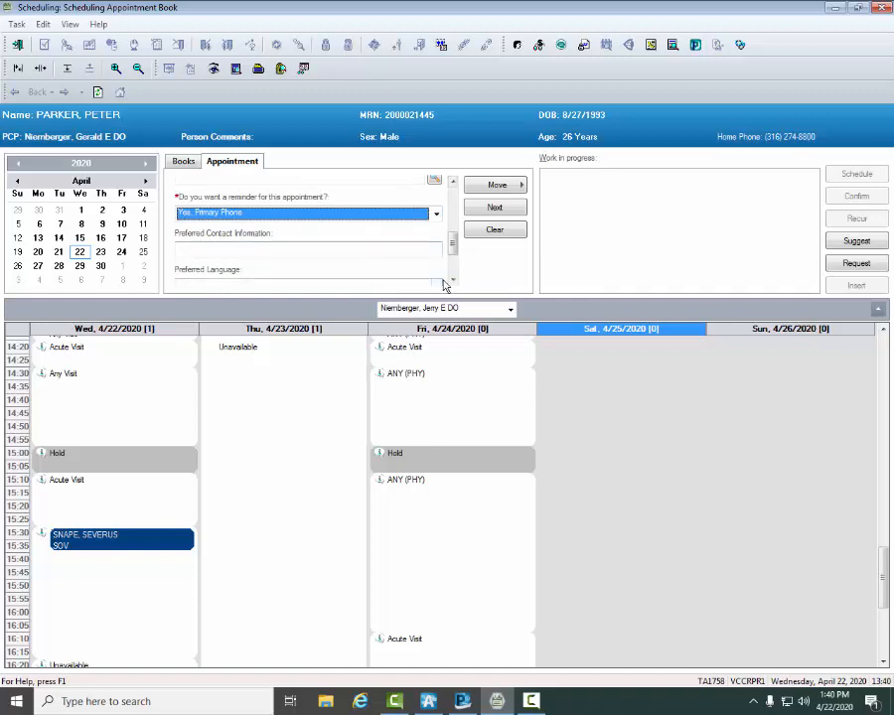
click(453, 281)
click(436, 243)
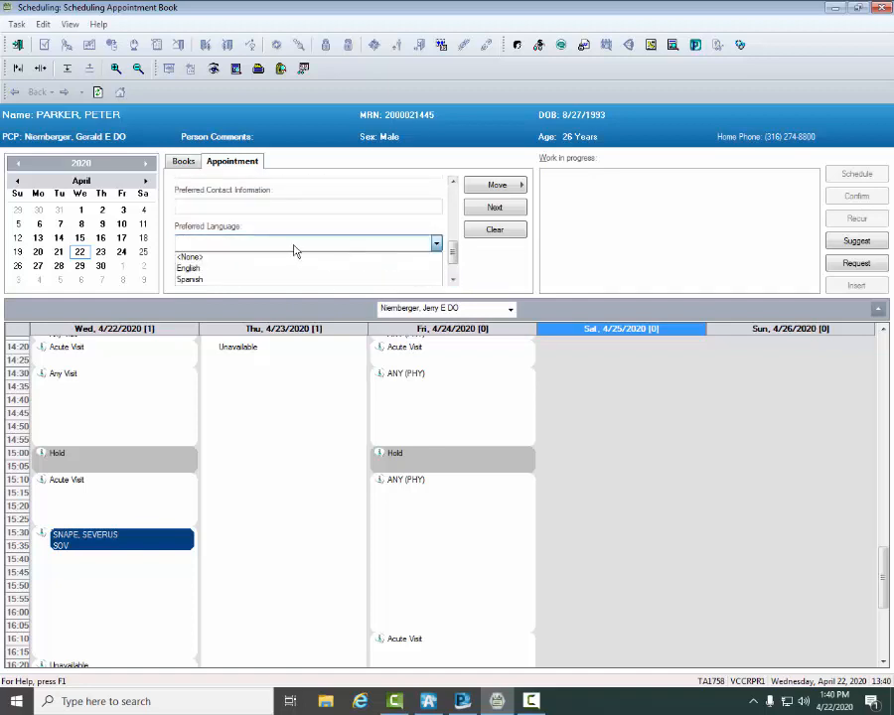
click(192, 268)
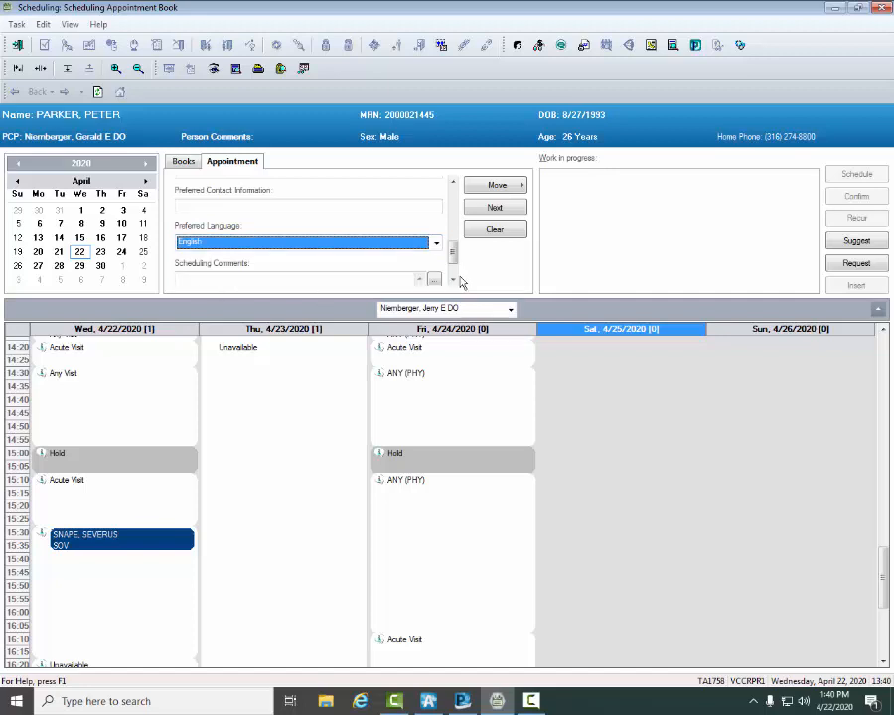
Step: Enter the scheduling comment OKAY TO DOUBLE BOOK PER PROVIDER // with the scheduler's initials, and move the appointment to work in progress
scroll(453, 280, down, 2)
click(234, 251)
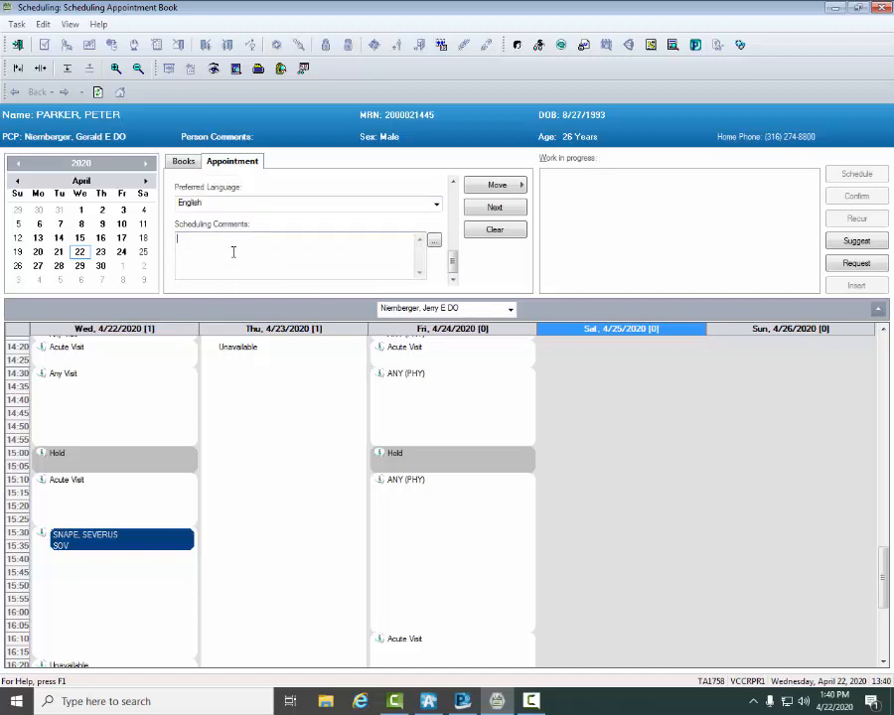
text(OKAY TO DOUBLE BOOK PER PROVIDER /)
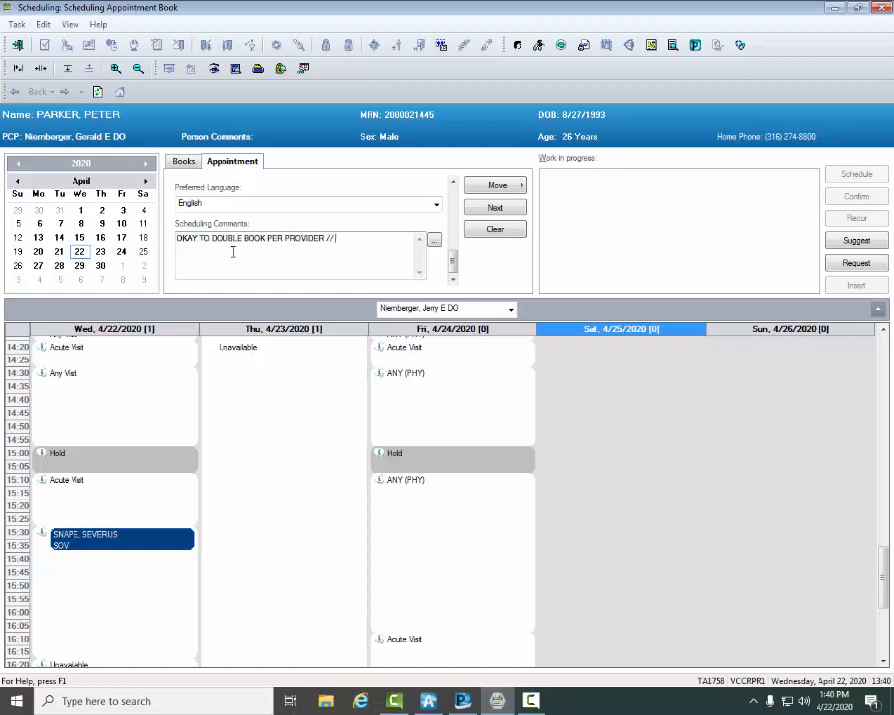
text(/ KD)
click(505, 188)
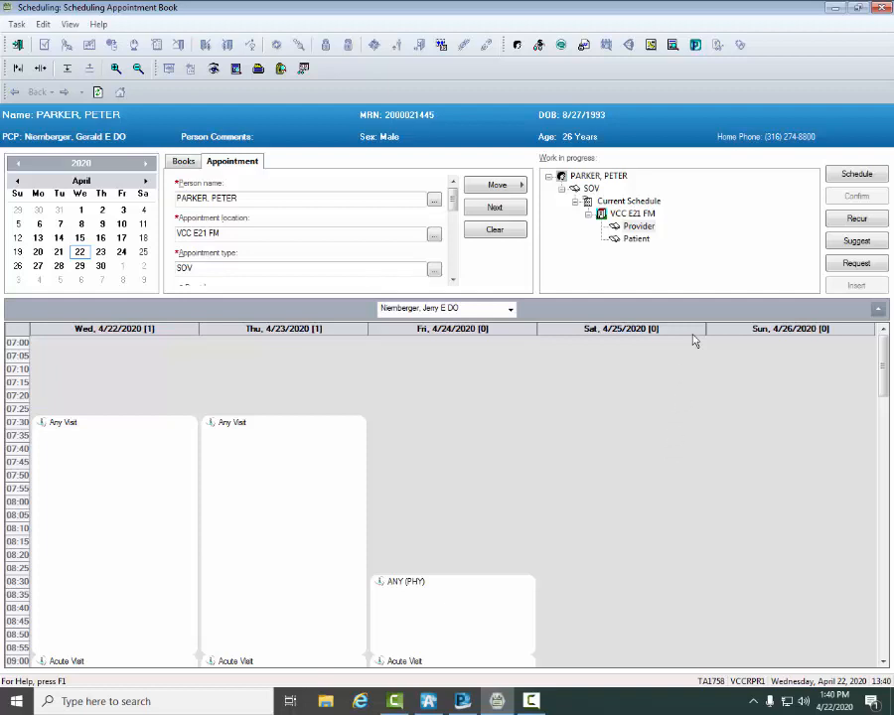
Step: Schedule the SOV appointment on Wednesday, 4/22/2020 with <None> as its default slot and 1530 as its start time
click(857, 174)
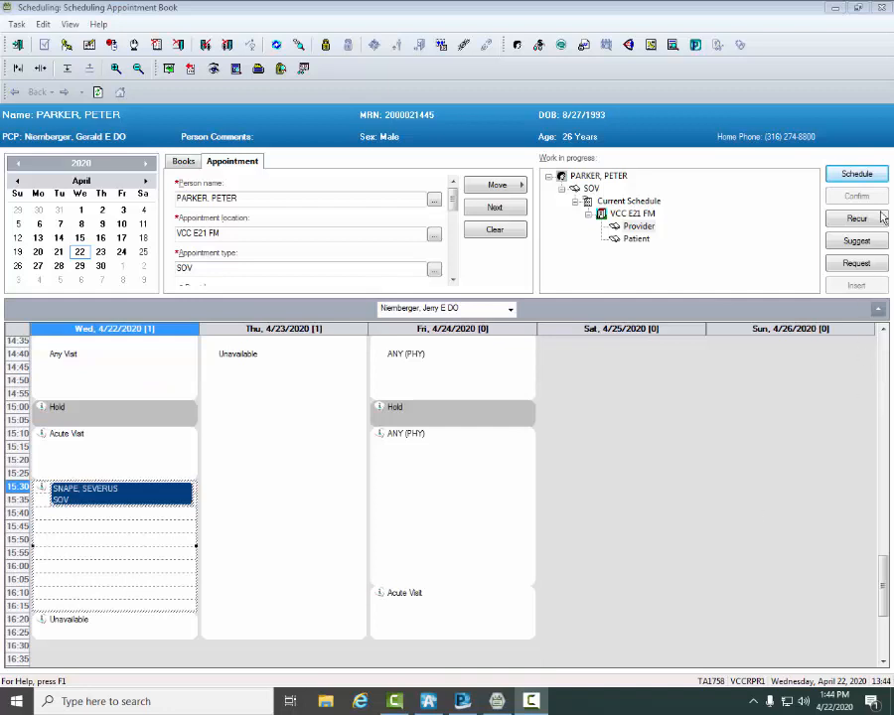
click(850, 178)
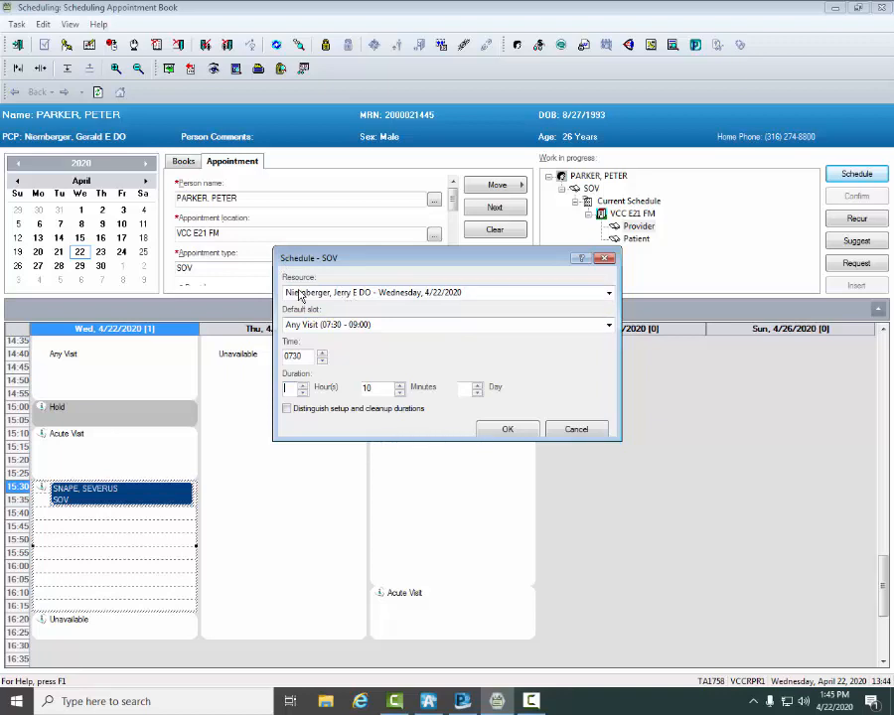
click(610, 328)
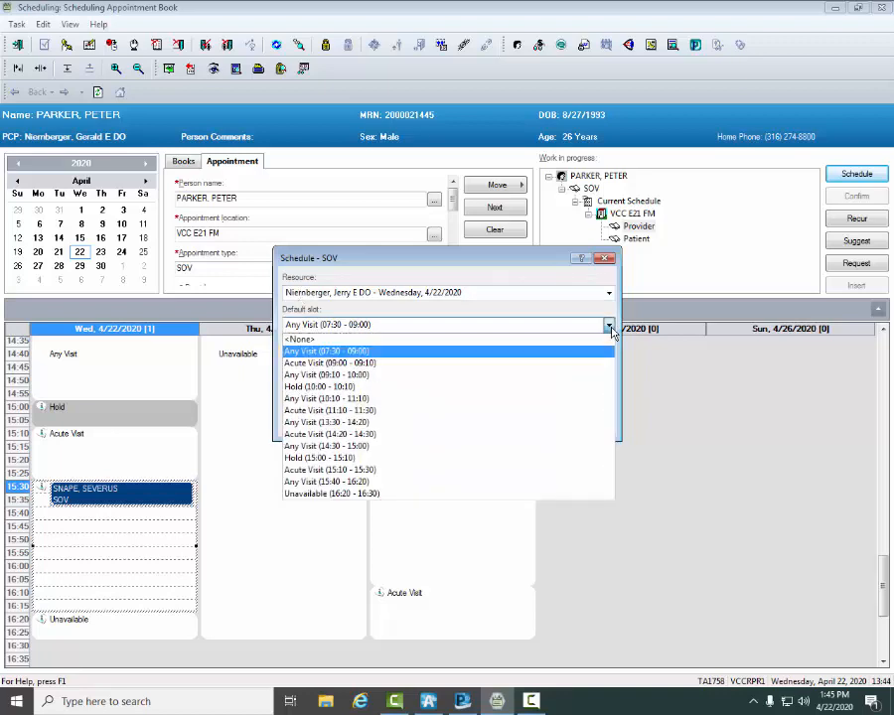
click(300, 339)
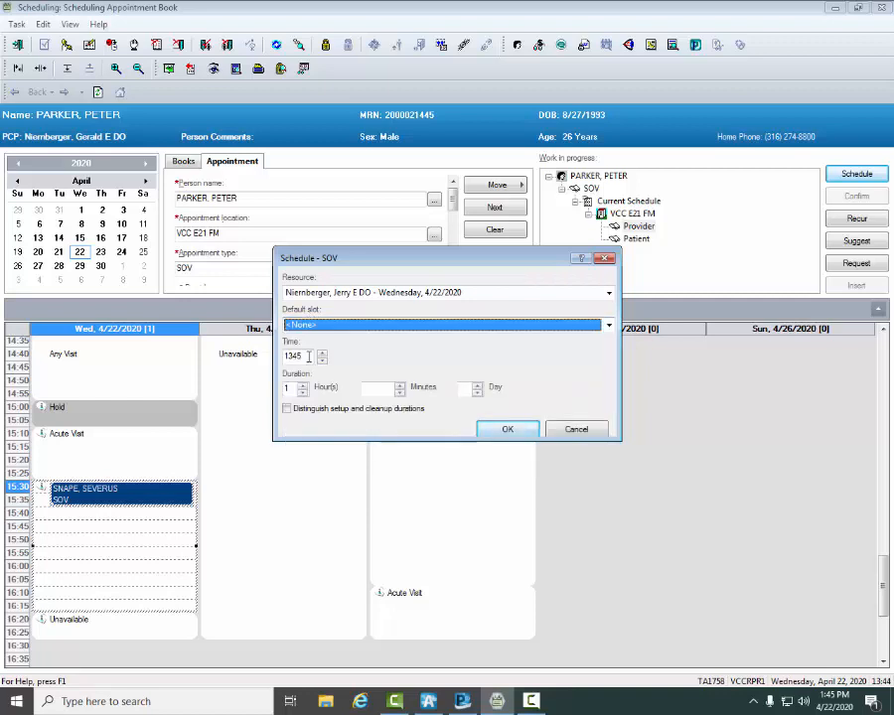
key(BackSpace)
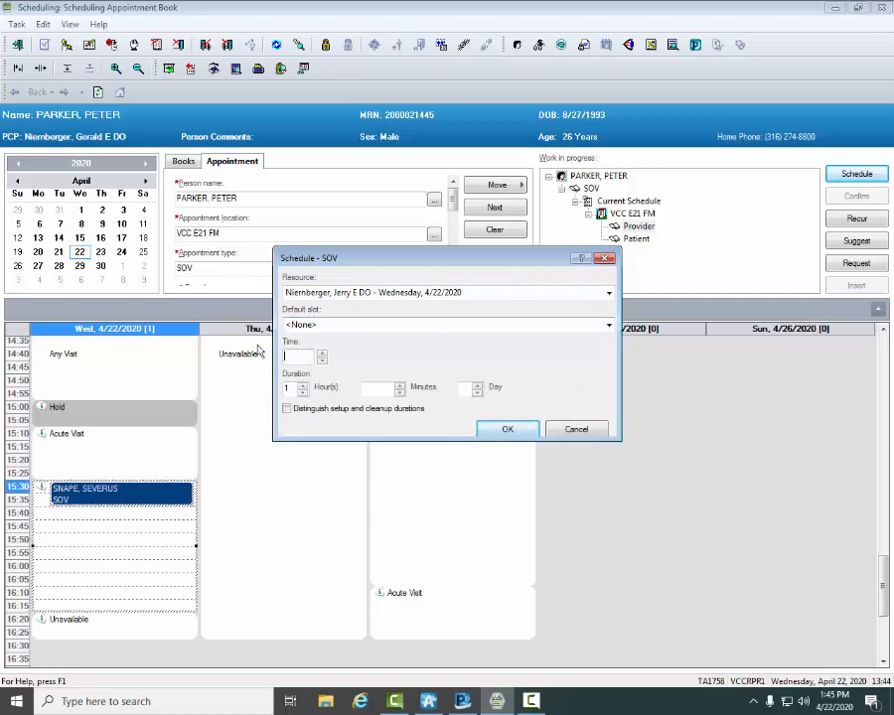
text(1530)
Step: Clear the hours from the appointment's duration, set it to 10 minutes and accept the schedule settings
click(289, 390)
key(BackSpace)
click(370, 392)
text(10)
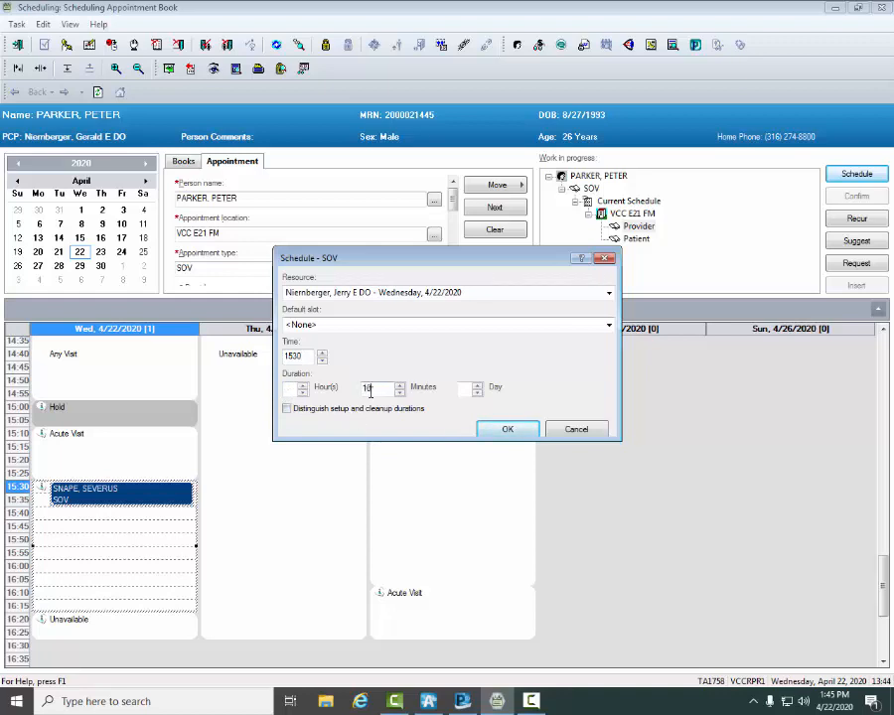
click(510, 432)
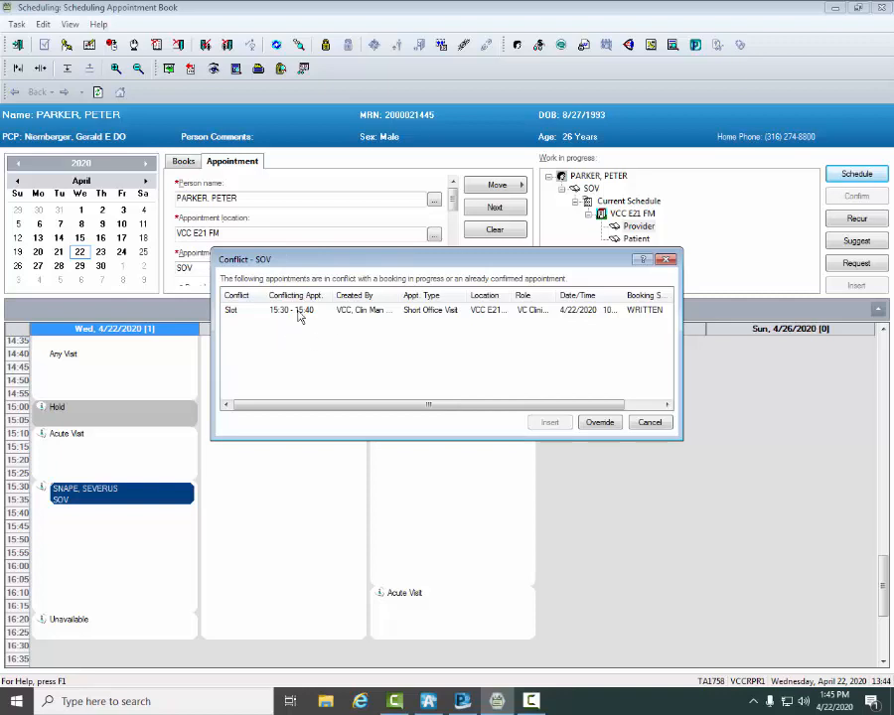
Step: Override the slot conflict with the reason Approved Override and the comment PROVIDER OKAY TO DOUBLE BOOK
click(592, 424)
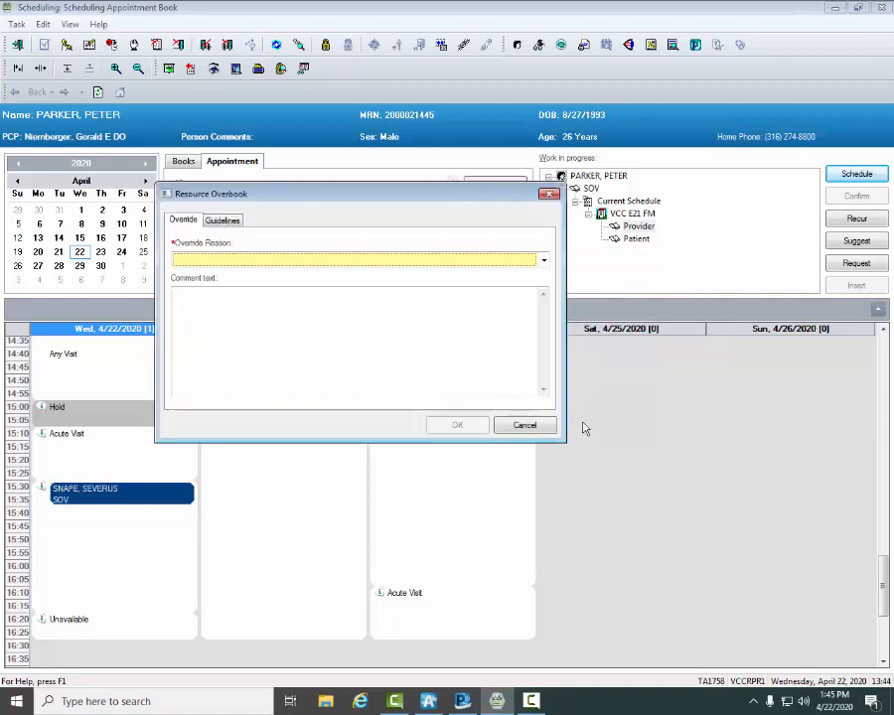
click(543, 260)
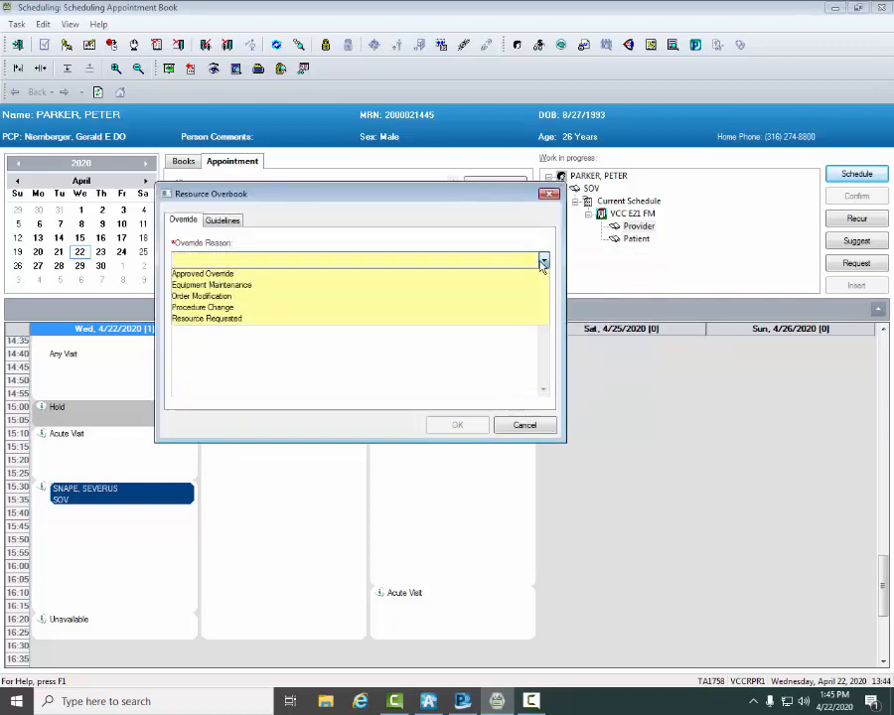
click(227, 274)
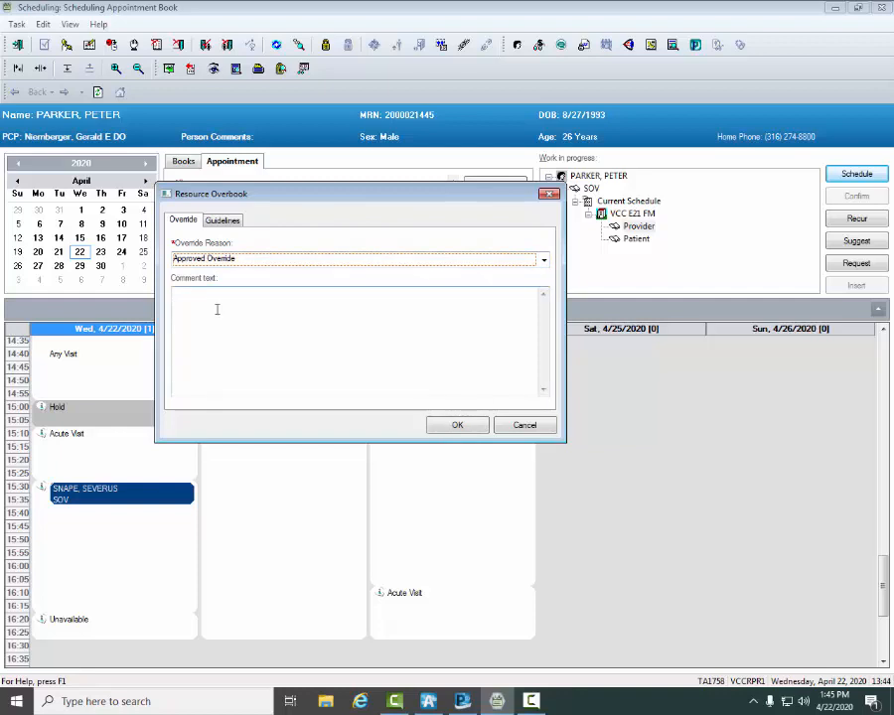
click(216, 309)
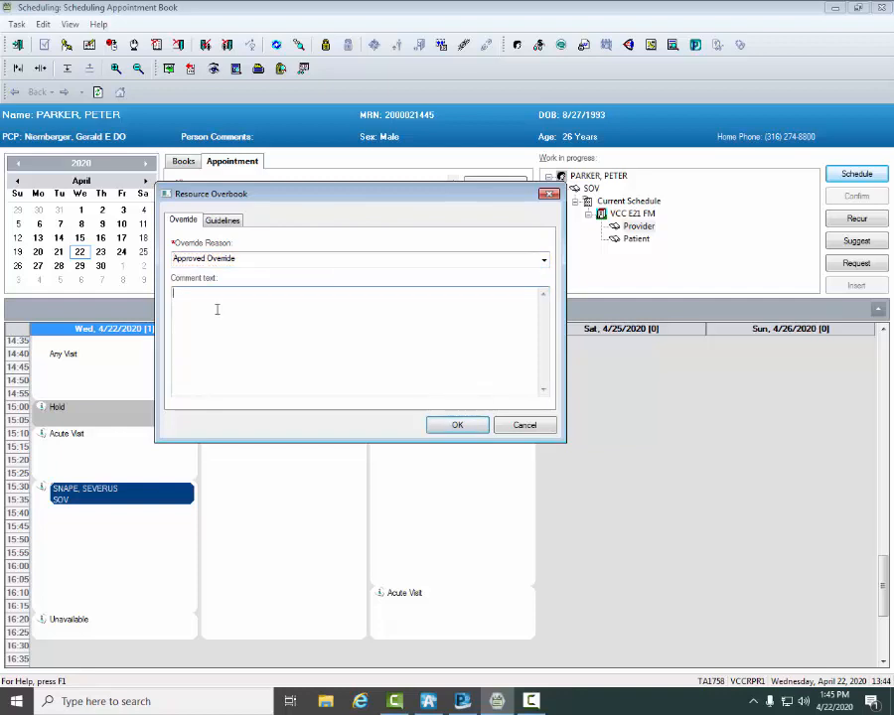
text(PROVIDER OKAY TO DOUBLE BOOK)
click(452, 430)
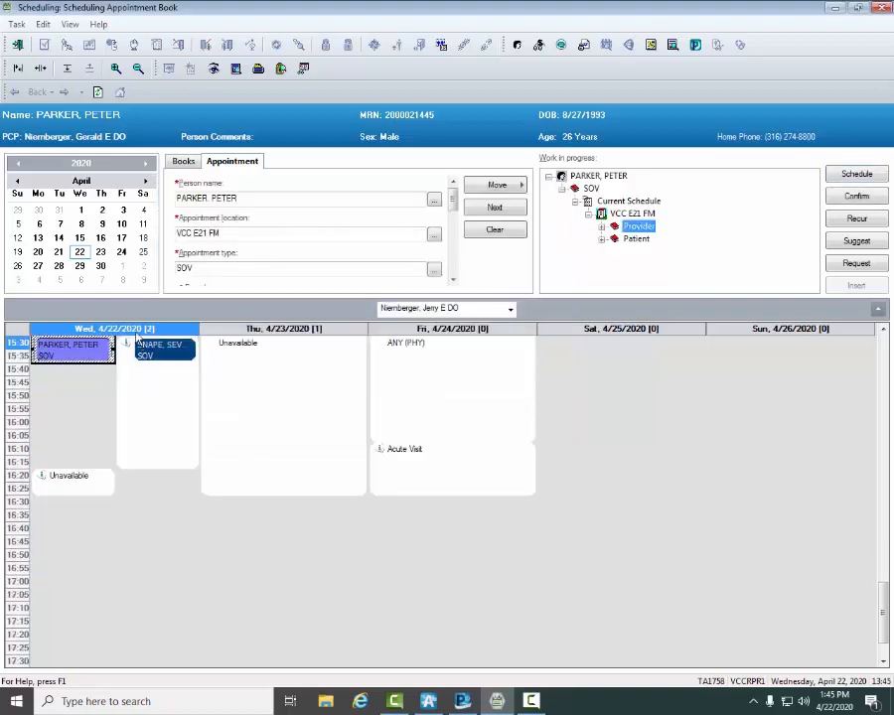
Step: Confirm the double-booked 15:30 appointment and accept its summary to proceed to pre-registration
mouse_move(71, 359)
click(857, 195)
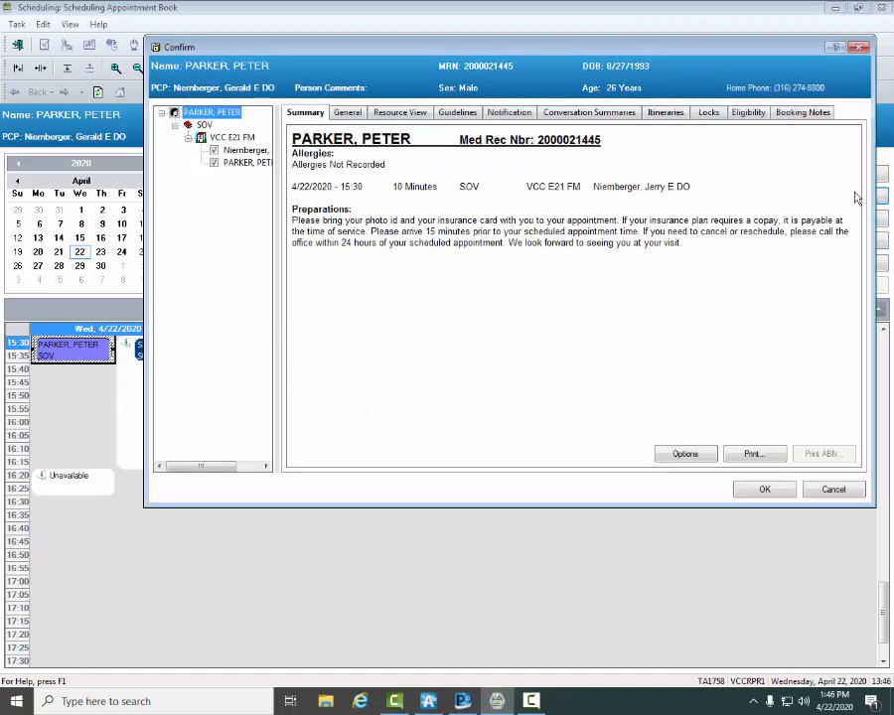
click(774, 496)
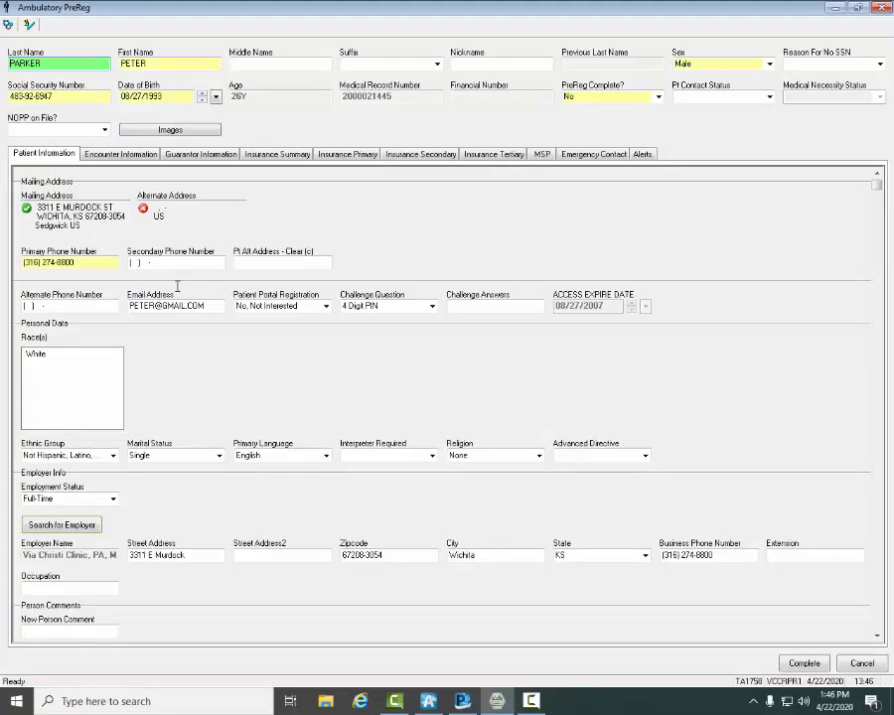
Step: Set Verified PCP to Yes in the pre-registration's encounter information
click(107, 156)
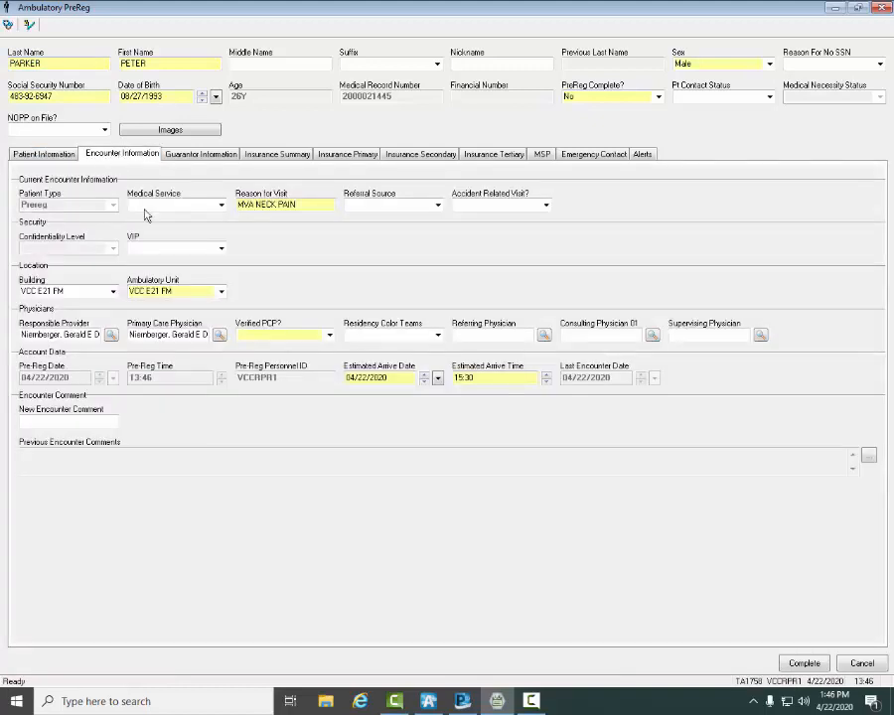
click(329, 336)
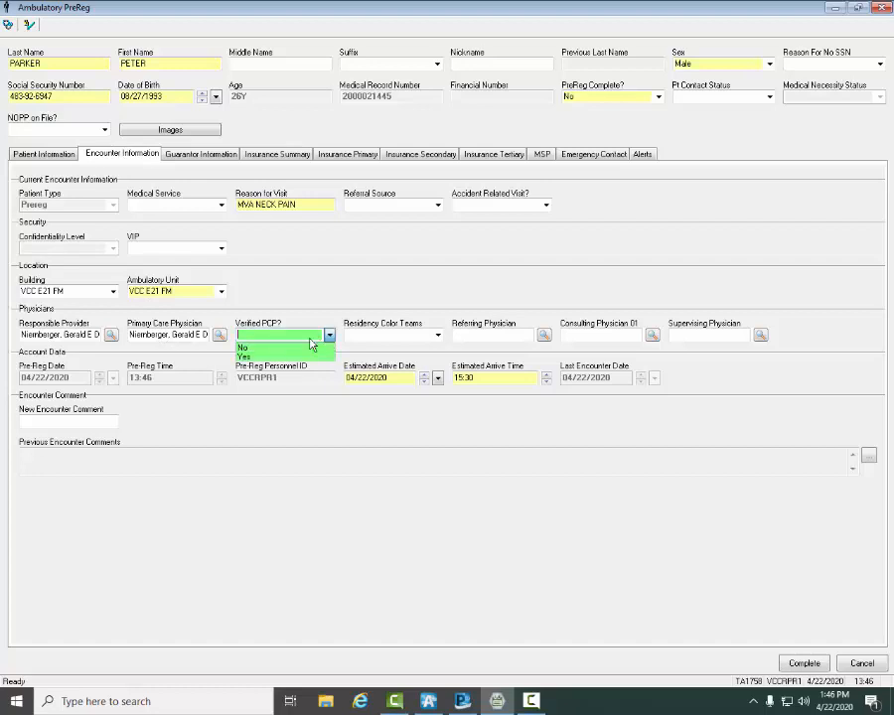
click(241, 358)
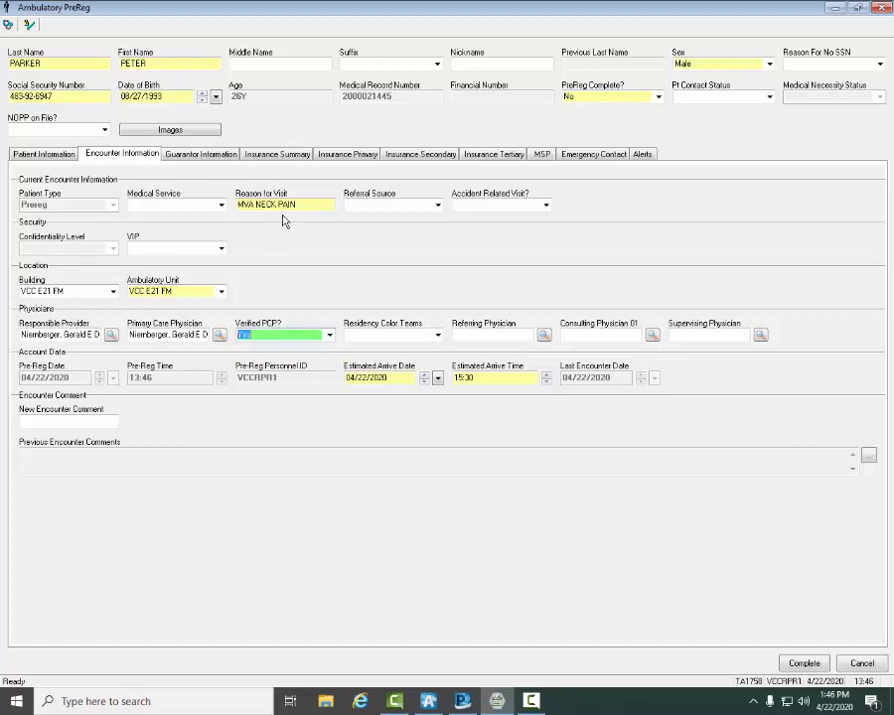
Step: Review the primary insurance details, then complete the pre-registration, acknowledge the financial number and check the booked 15:30 appointment
click(344, 156)
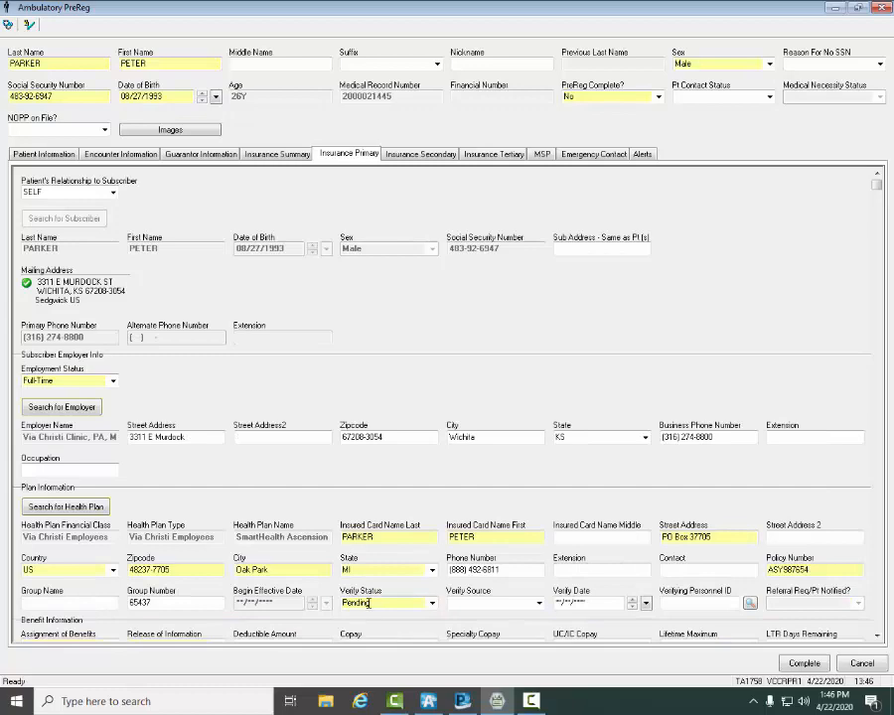
click(805, 665)
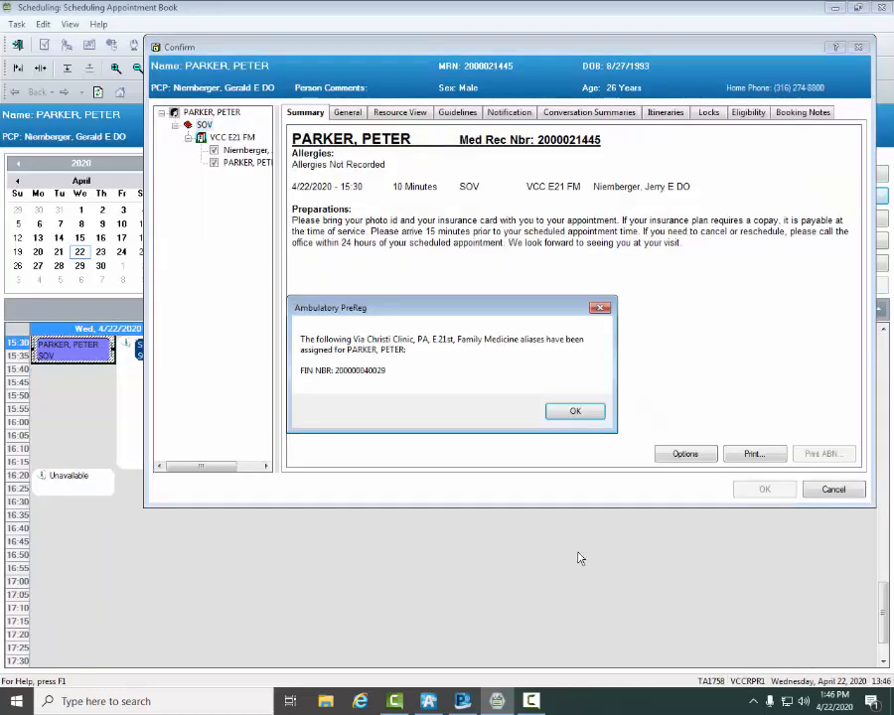
click(571, 411)
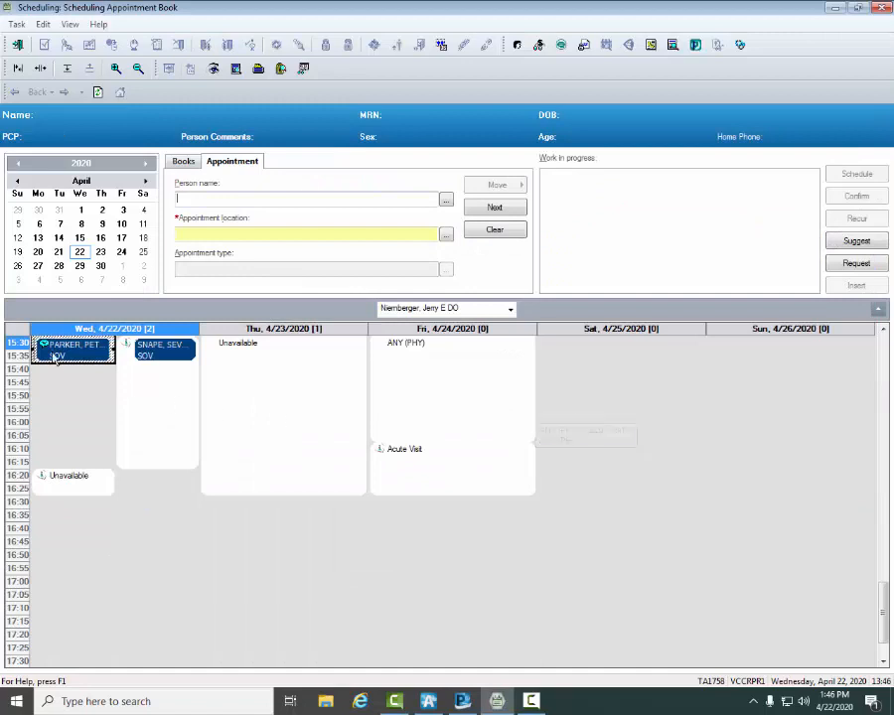
mouse_move(68, 358)
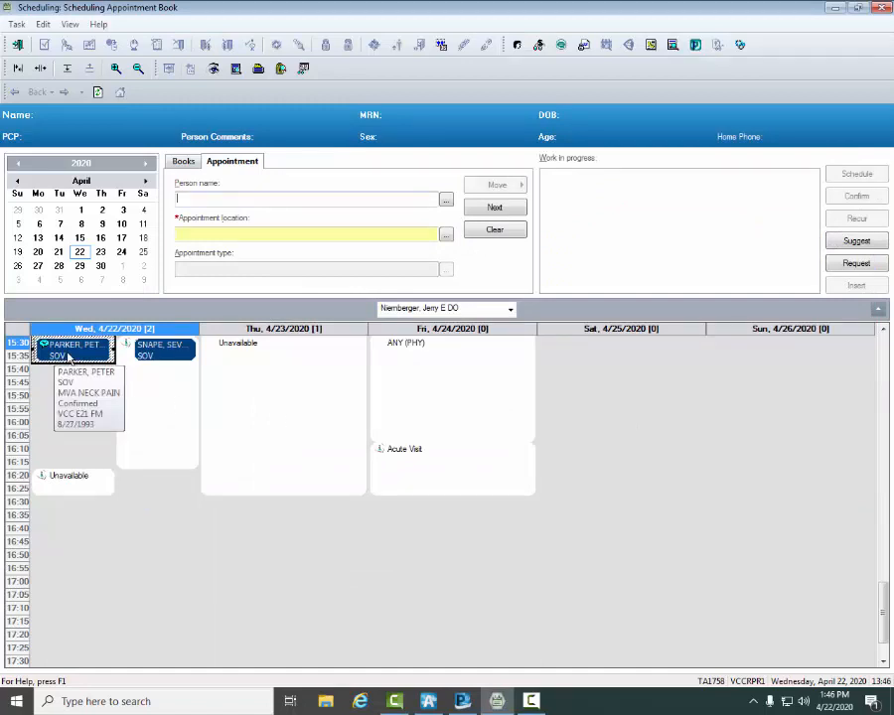